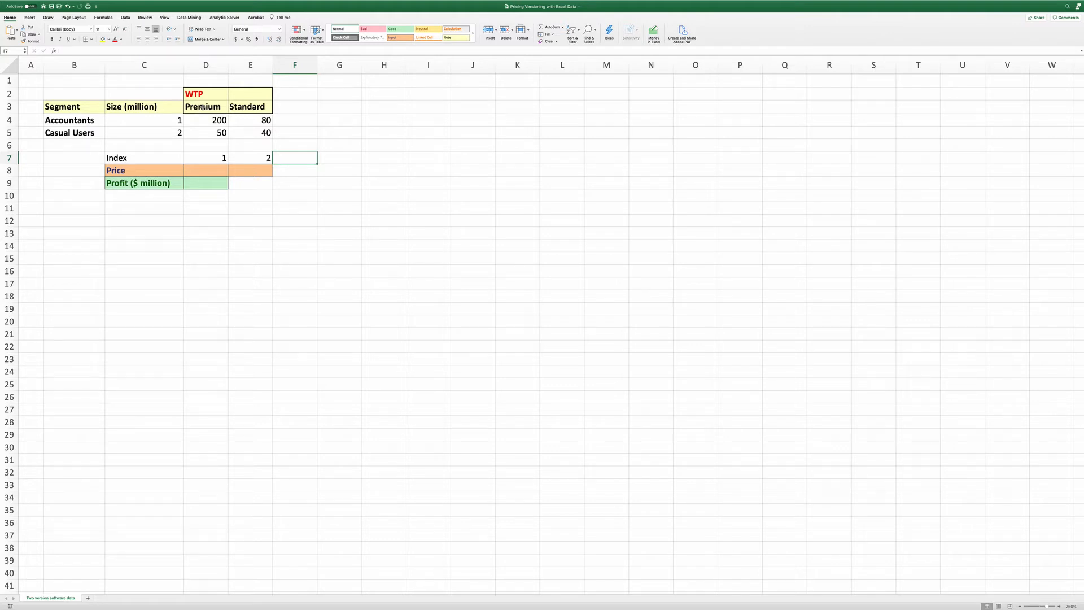
Examine the willingness-to-pay table, the index values, and the price and profit rows
{"action": "left_click_drag", "start_coordinate": [206, 120], "coordinate": [250, 132]}
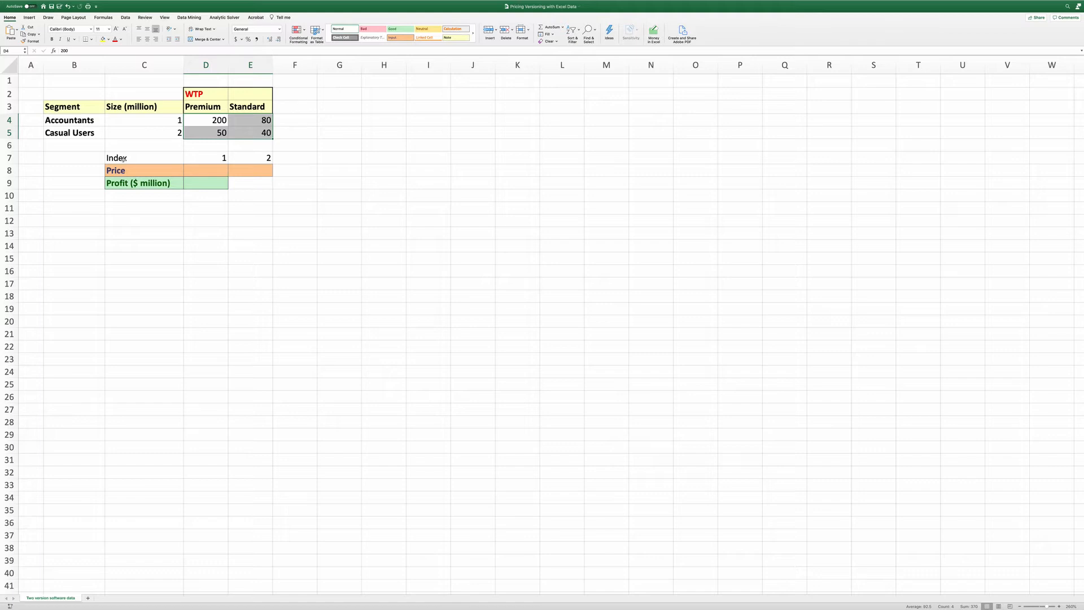
{"action": "left_click_drag", "start_coordinate": [120, 160], "coordinate": [234, 186]}
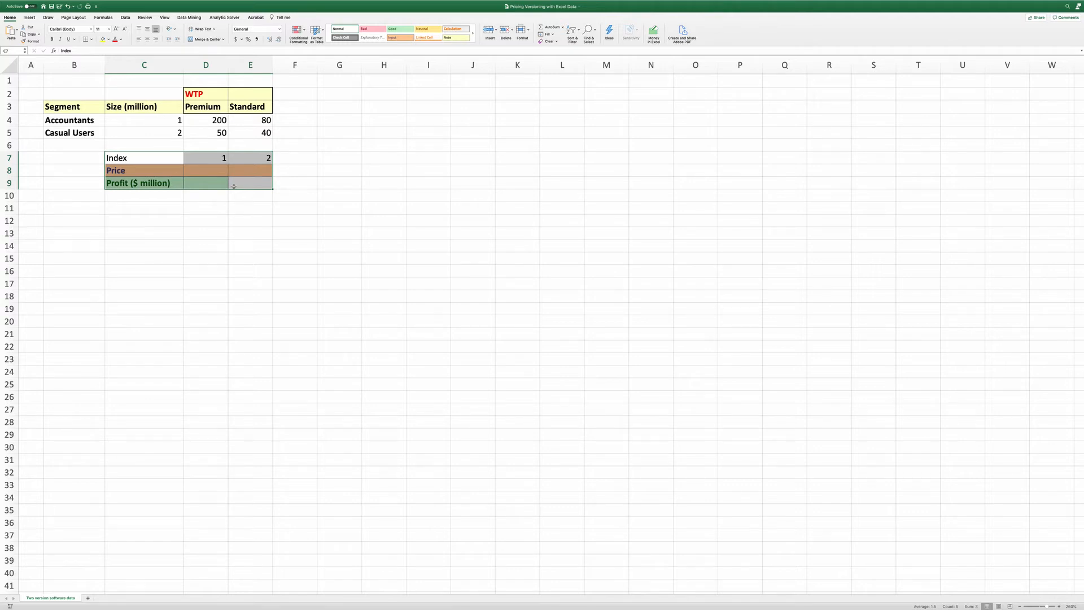
{"action": "left_click", "coordinate": [213, 158]}
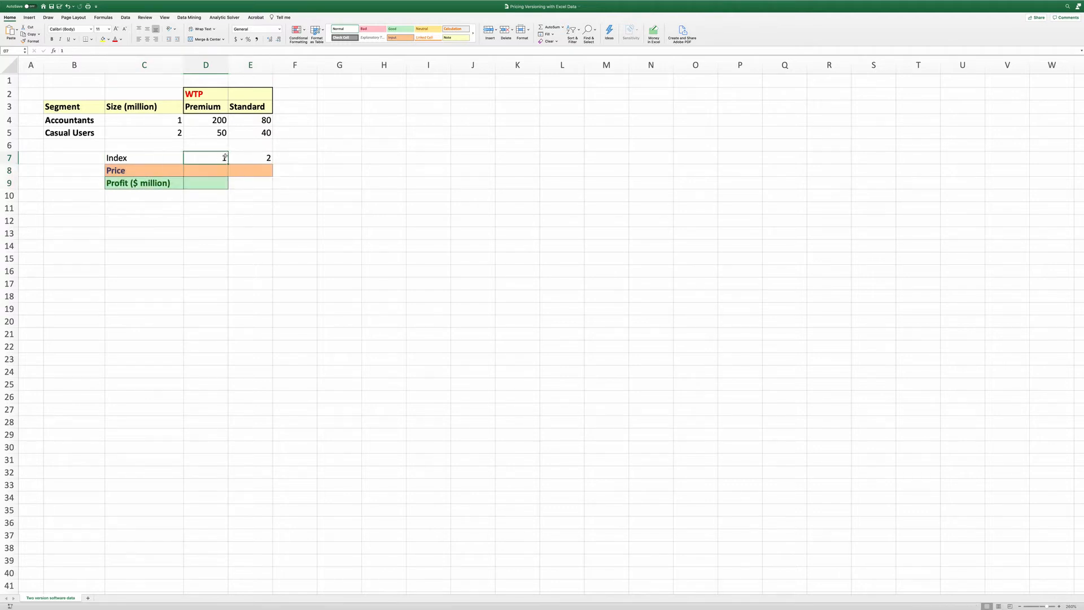
{"action": "left_click", "coordinate": [252, 156]}
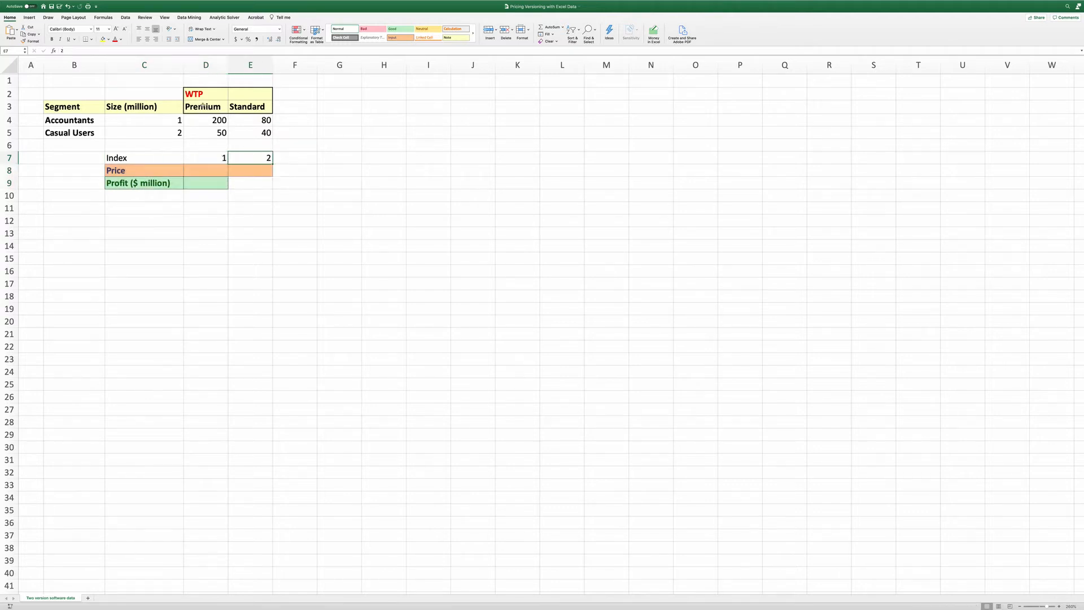
{"action": "left_click_drag", "start_coordinate": [202, 106], "coordinate": [250, 104]}
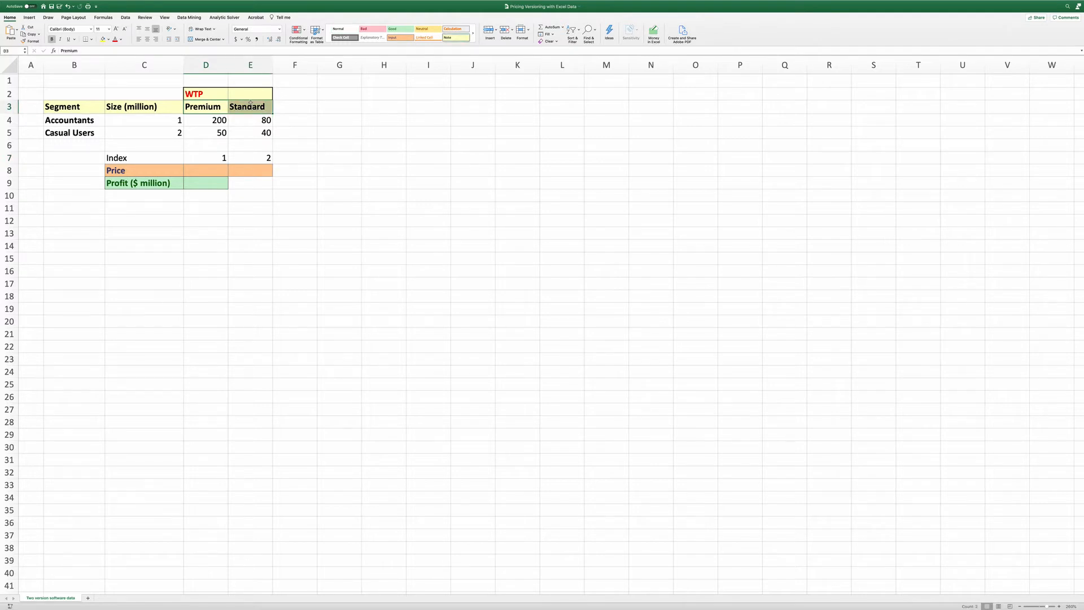
{"action": "left_click_drag", "start_coordinate": [209, 172], "coordinate": [243, 170]}
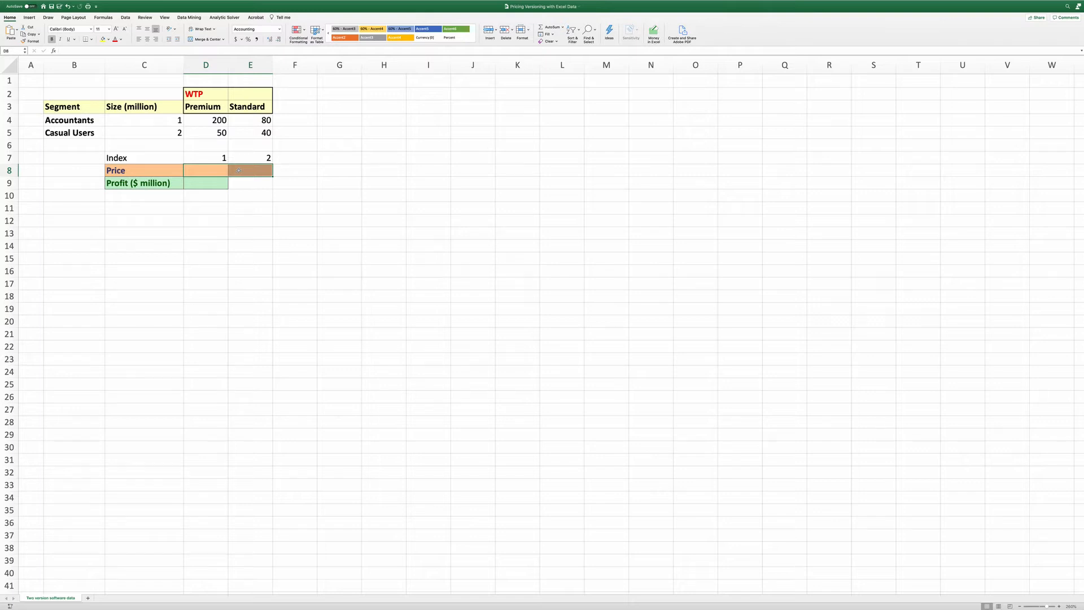
{"action": "left_click", "coordinate": [212, 183]}
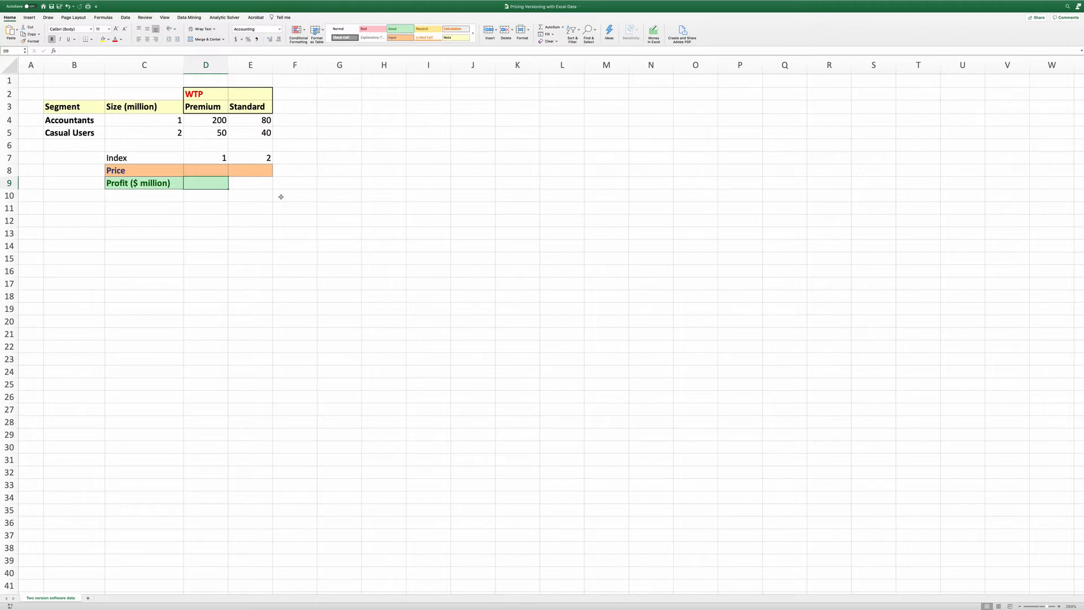
Label cell F2 as "Surplus"
{"action": "left_click", "coordinate": [285, 95]}
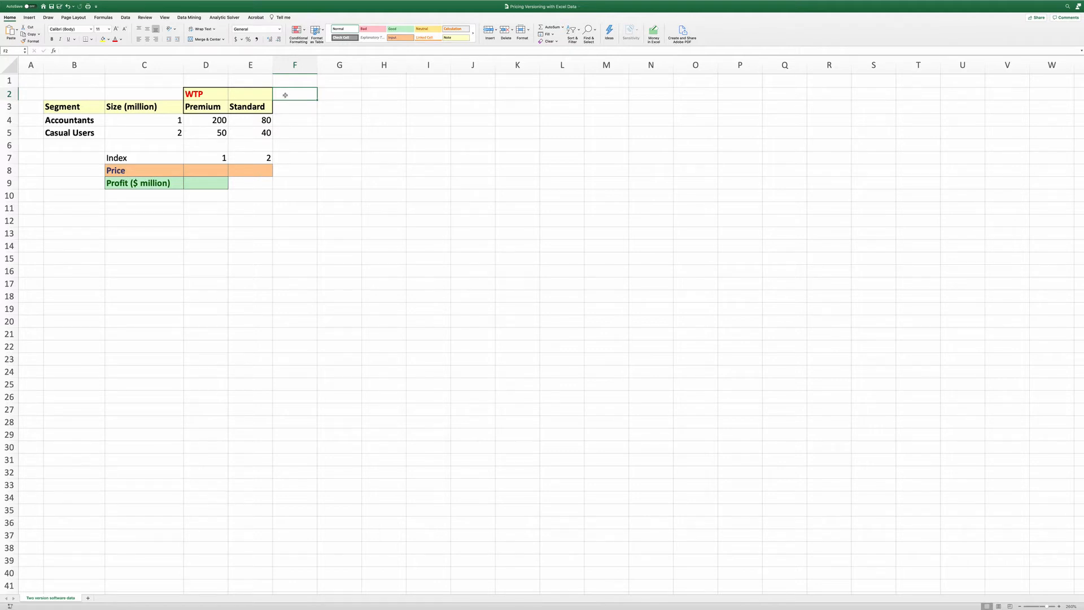
{"action": "type", "text": "Sur"}
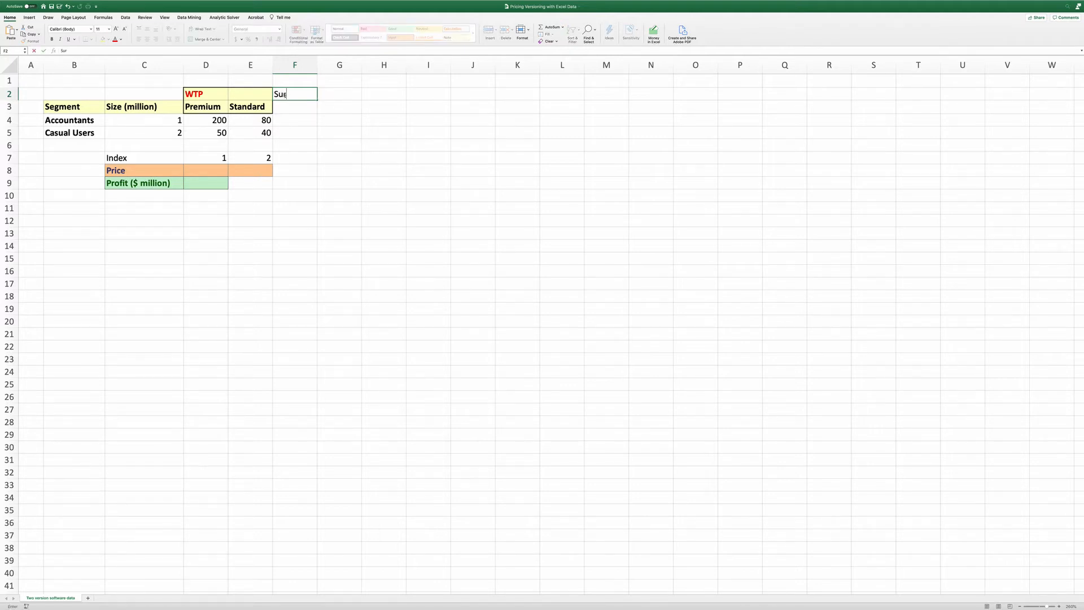
{"action": "type", "text": "plus"}
{"action": "key", "text": "Return"}
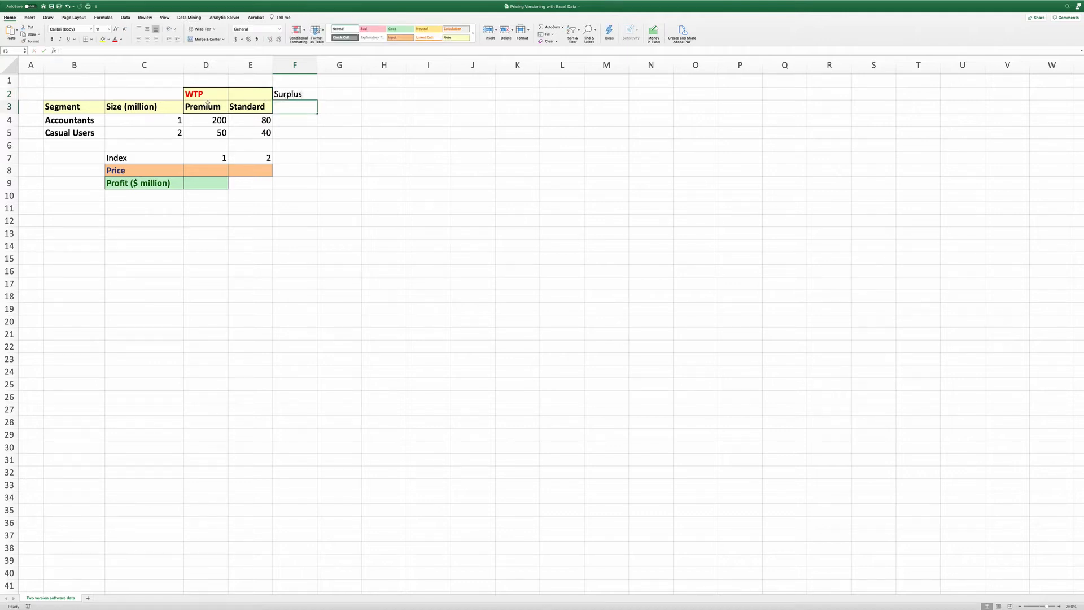
Copy the Premium and Standard headers into F3:G3 under the Surplus label
{"action": "left_click_drag", "start_coordinate": [207, 103], "coordinate": [237, 105]}
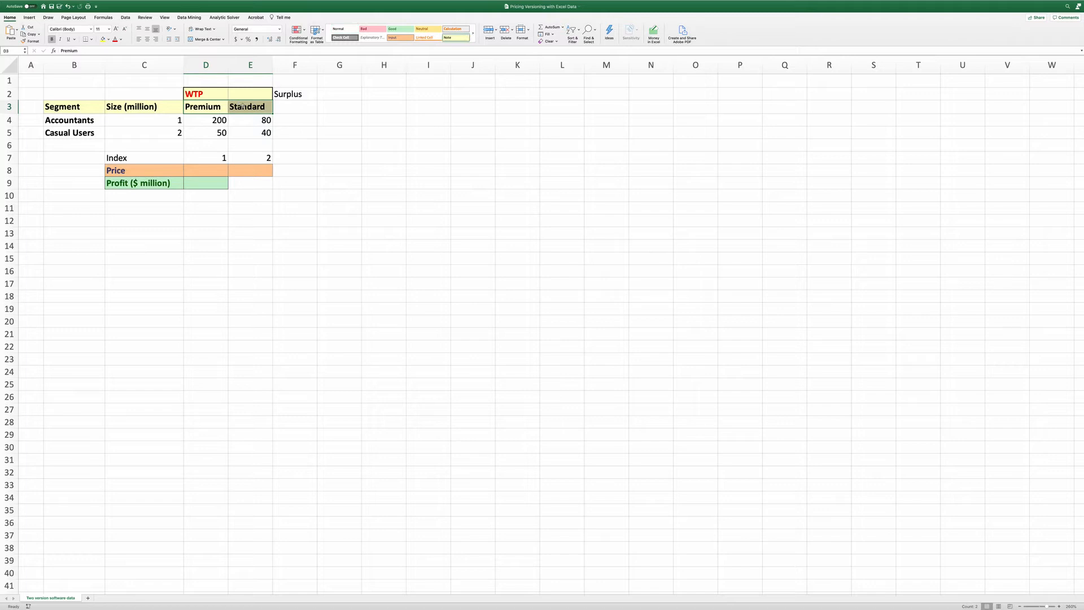
{"action": "key", "text": "super+c"}
{"action": "left_click", "coordinate": [284, 104]}
{"action": "key", "text": "super+v"}
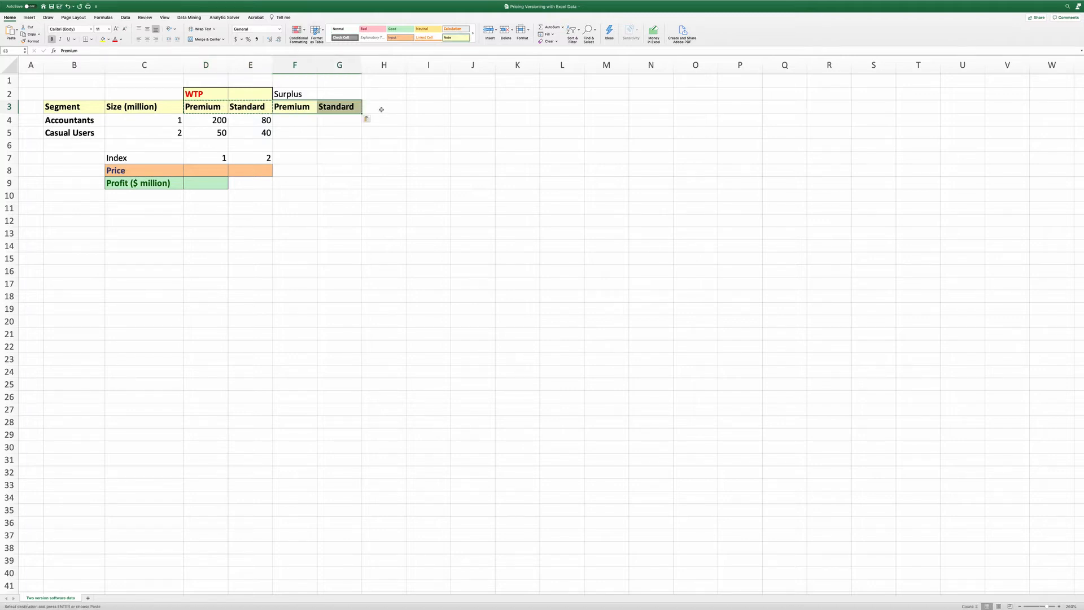
Add a "Maximum" header in H3 next to the surplus headers
{"action": "left_click", "coordinate": [381, 109]}
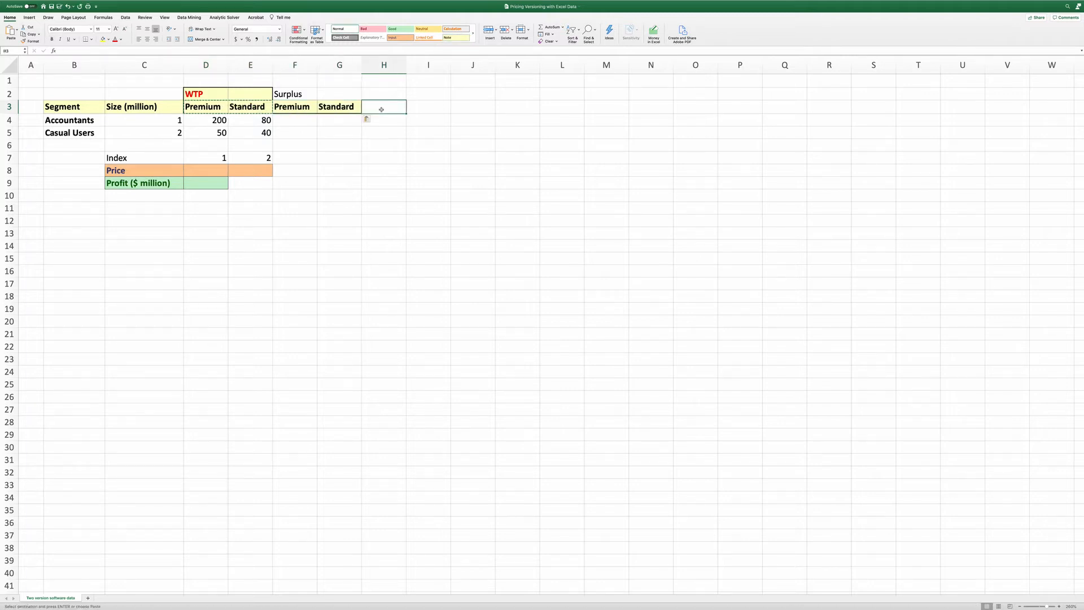
{"action": "type", "text": "Maximum"}
{"action": "key", "text": "Return"}
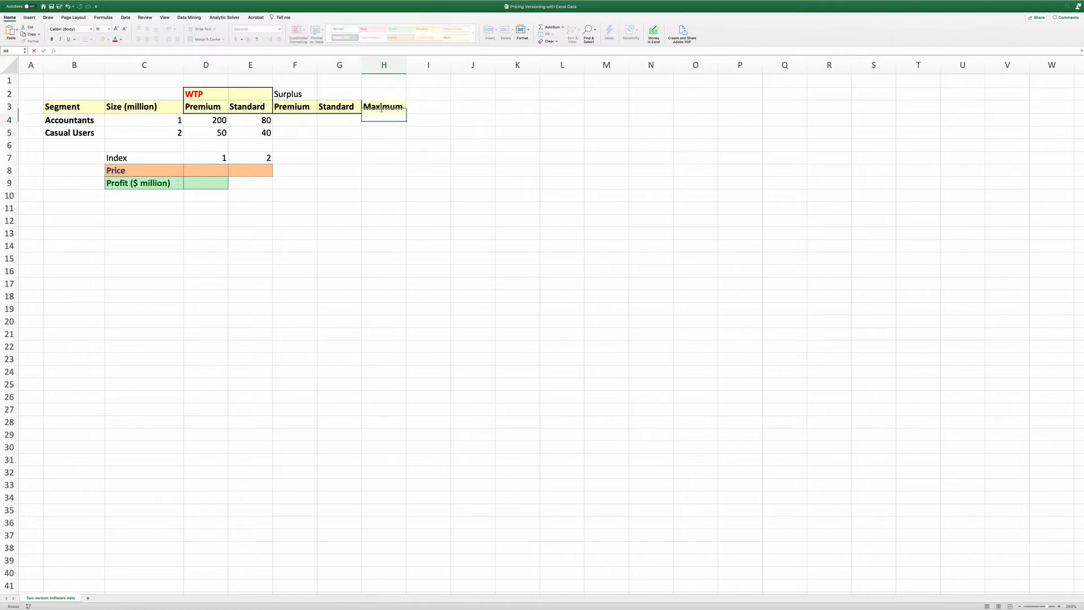
{"action": "left_click", "coordinate": [382, 109]}
{"action": "left_click_drag", "start_coordinate": [288, 108], "coordinate": [352, 107]}
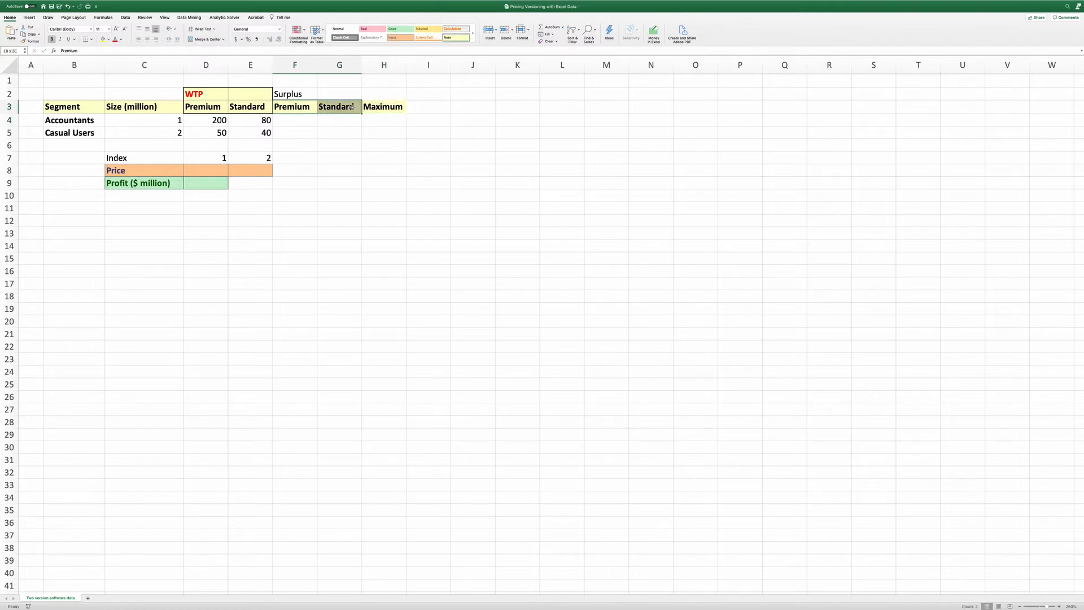
Enter the Accountants' premium surplus formula in F4 as =D4-$D8, subtracting the price from the willingness to pay
{"action": "left_click", "coordinate": [294, 121]}
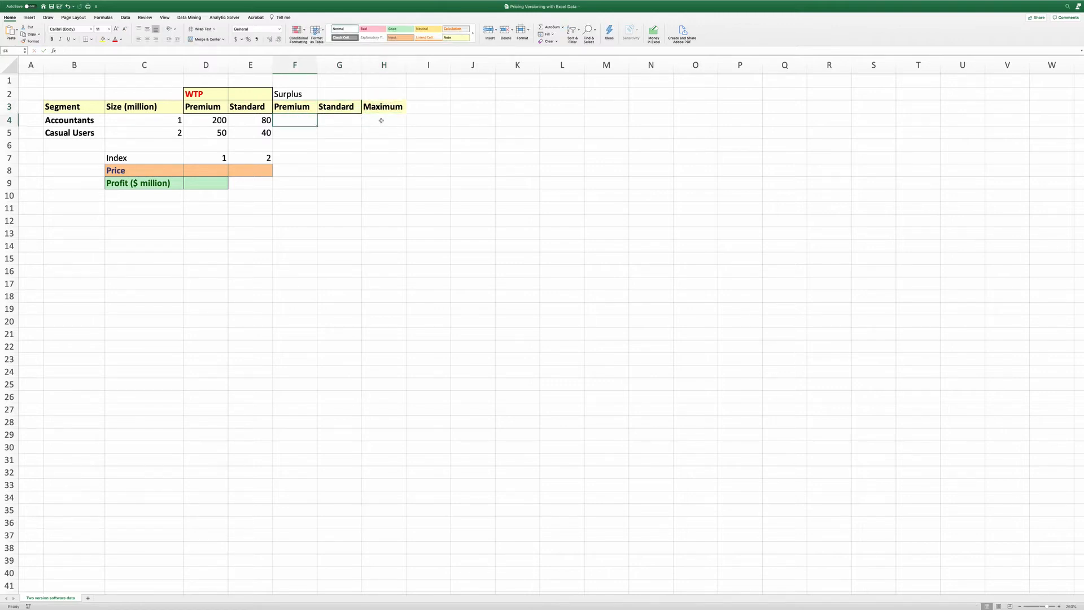
{"action": "type", "text": "="}
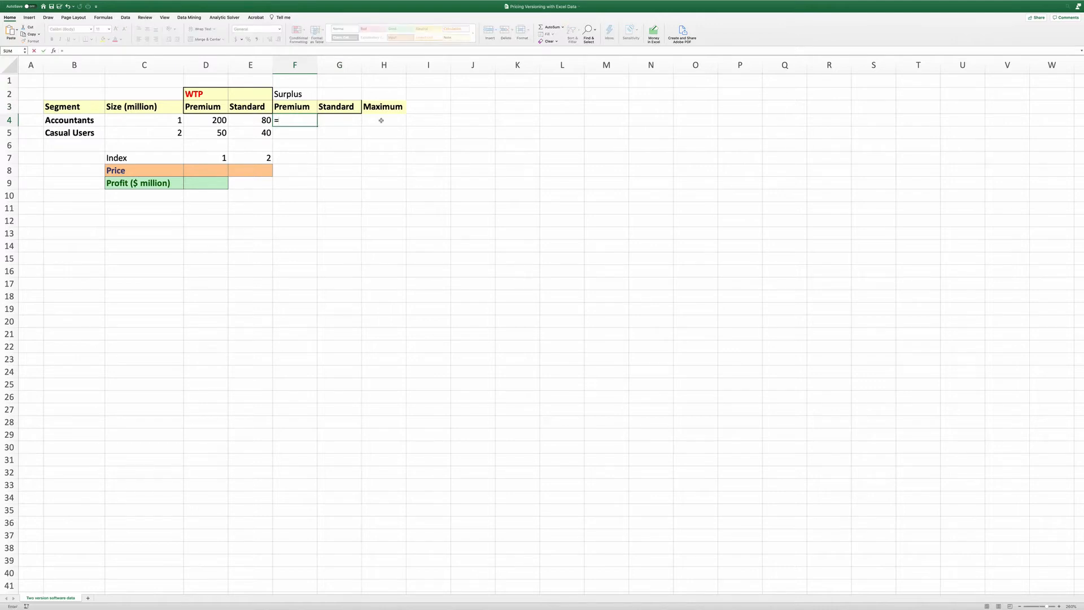
{"action": "left_click", "coordinate": [218, 120]}
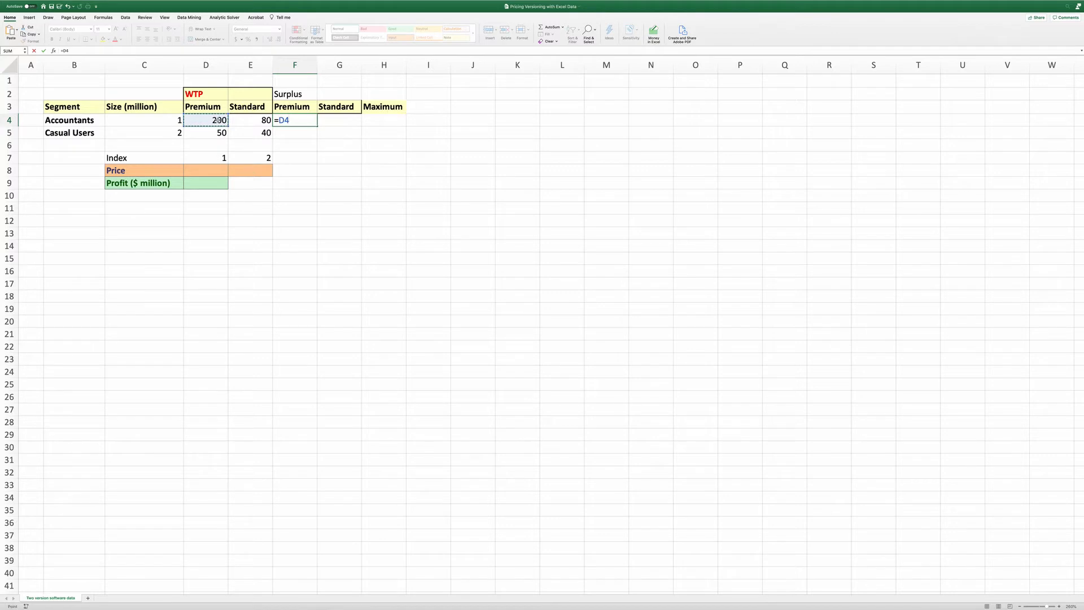
{"action": "type", "text": "-"}
{"action": "left_click", "coordinate": [199, 171]}
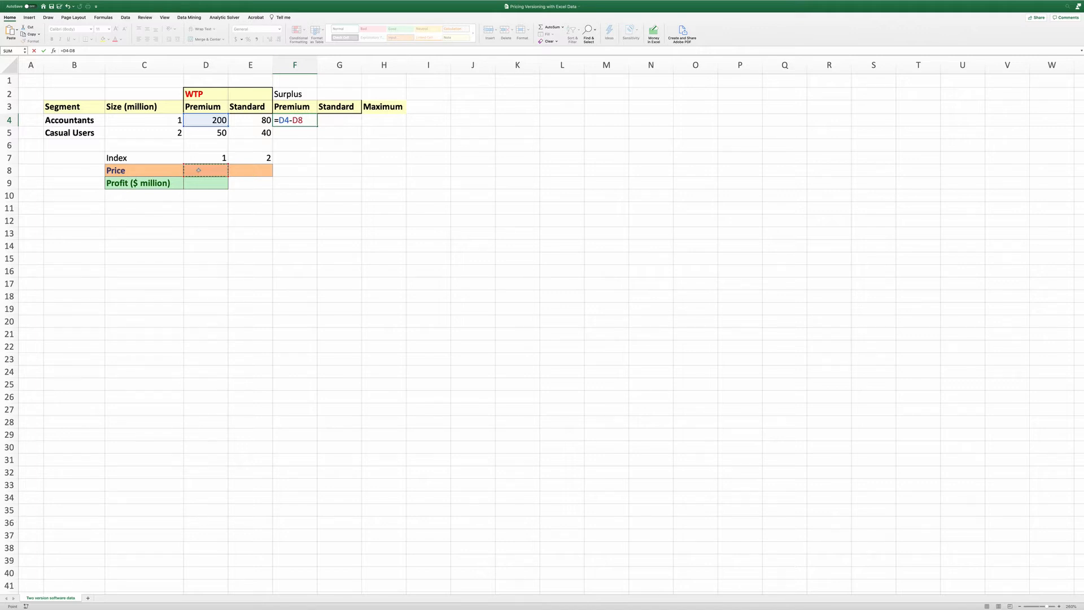
{"action": "key", "text": "F4"}
{"action": "key", "text": "F4"}
{"action": "key", "text": "Return"}
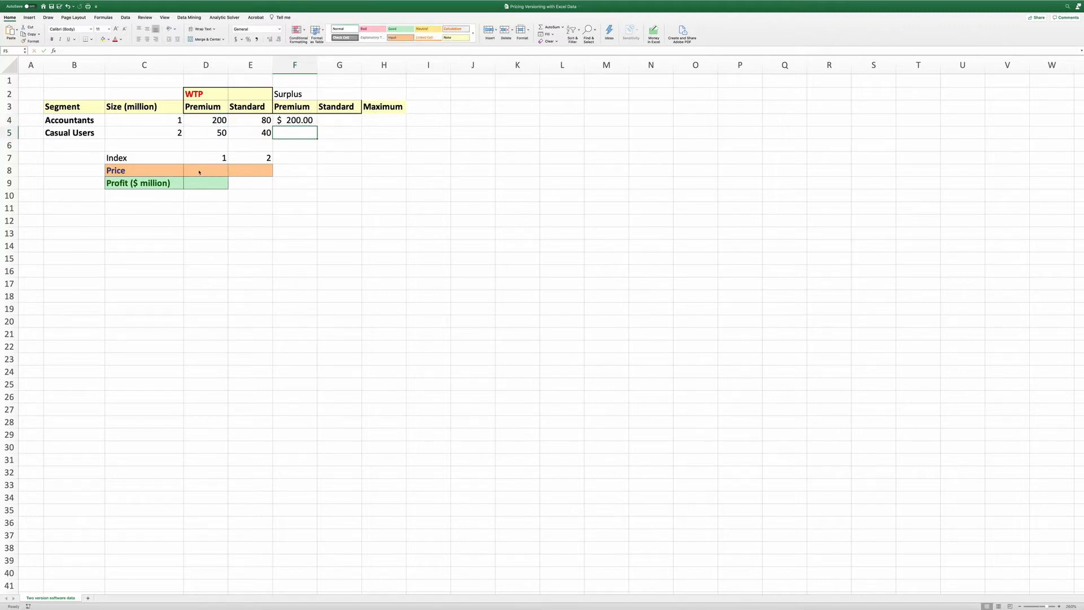
Set the Premium price to 20 and the Standard price to 10
{"action": "left_click", "coordinate": [293, 120]}
{"action": "left_click", "coordinate": [213, 171]}
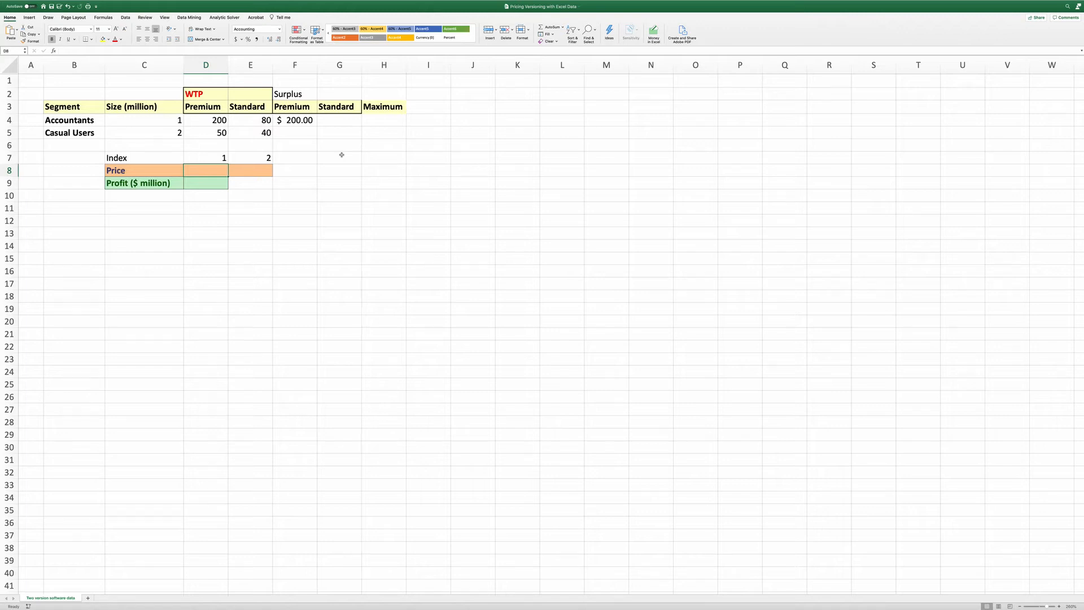
{"action": "type", "text": "20"}
{"action": "key", "text": "Tab"}
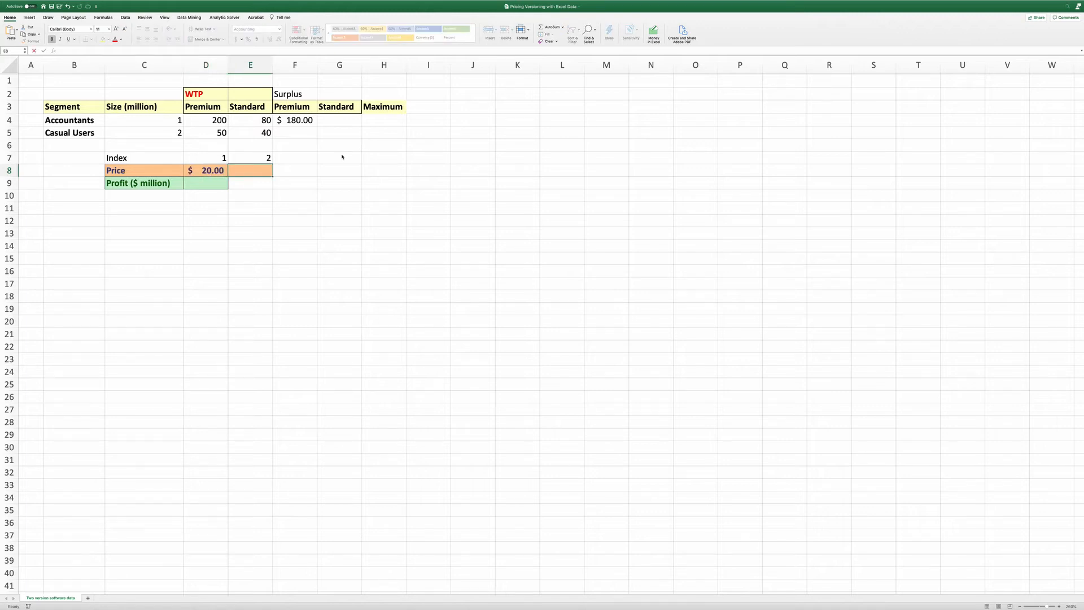
{"action": "type", "text": "10"}
{"action": "key", "text": "Up"}
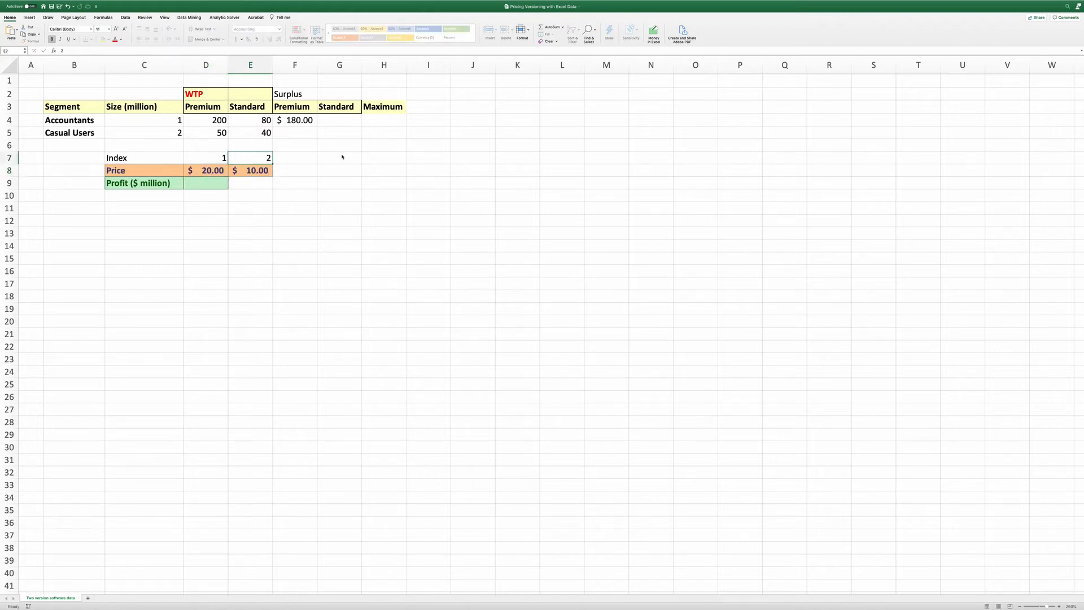
Fill the surplus formula across to G4 and down through row 5
{"action": "left_click", "coordinate": [304, 120]}
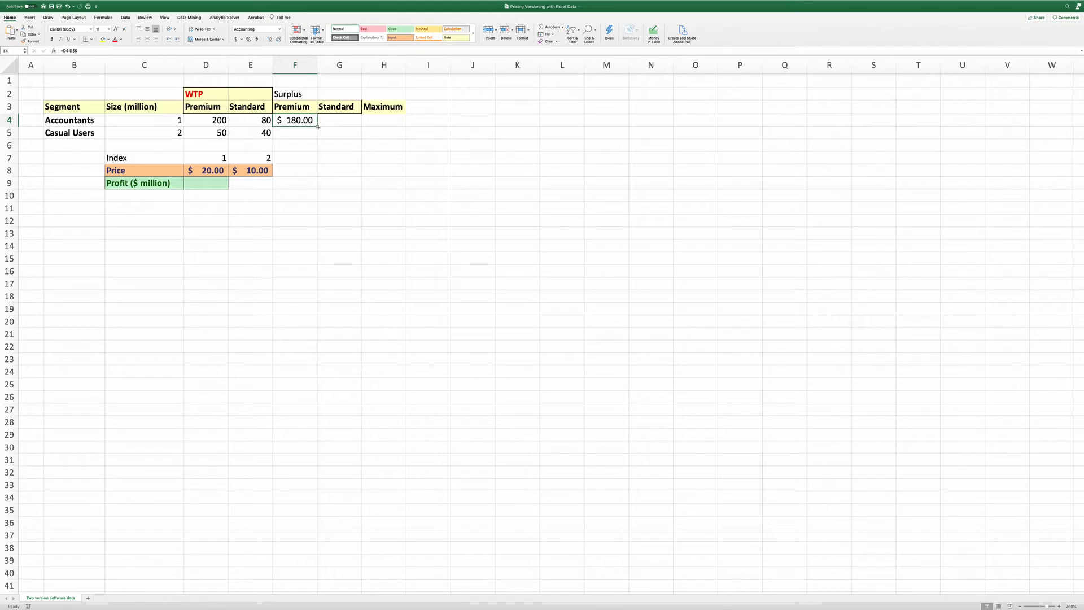
{"action": "left_click_drag", "start_coordinate": [318, 127], "coordinate": [355, 125]}
{"action": "left_click_drag", "start_coordinate": [355, 164], "coordinate": [361, 140]}
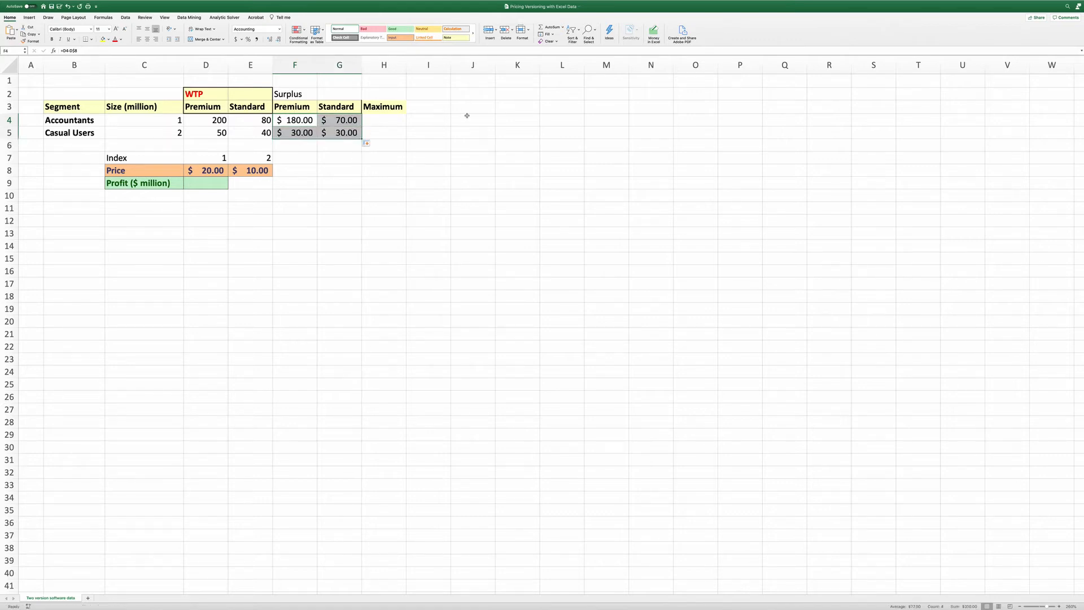
Compute the maximum surplus in H4 with =MAX(F4:G4) and fill it down to H5
{"action": "left_click", "coordinate": [384, 120]}
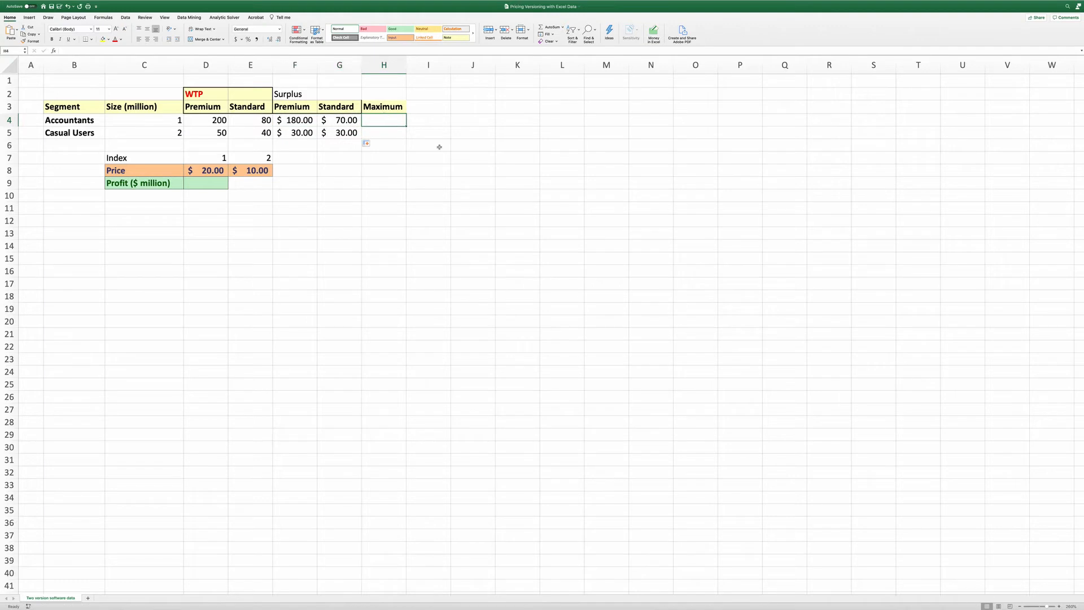
{"action": "type", "text": "=max("}
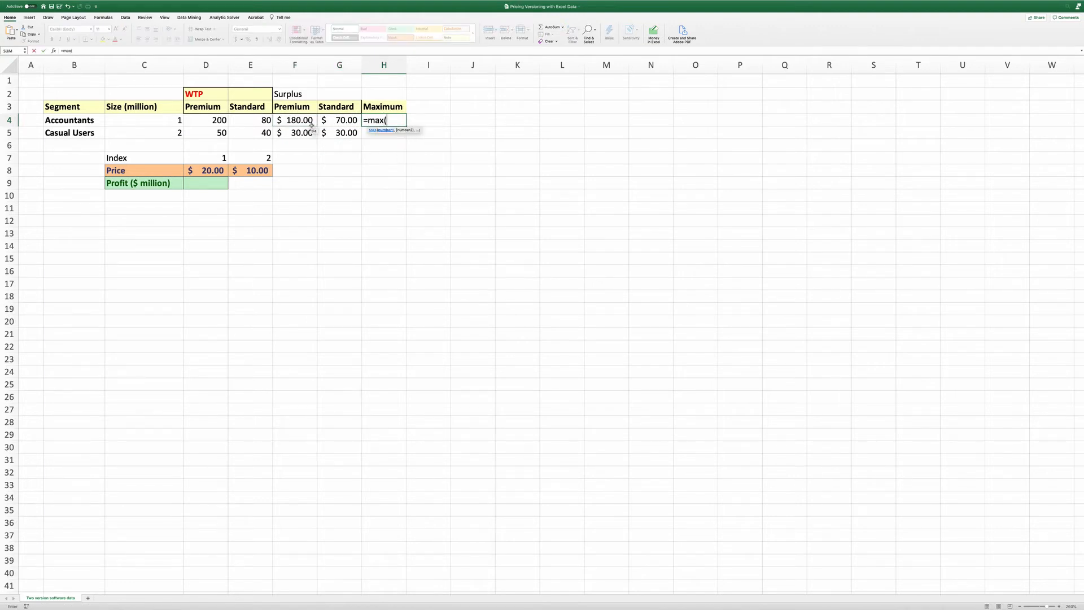
{"action": "left_click_drag", "start_coordinate": [310, 122], "coordinate": [325, 121]}
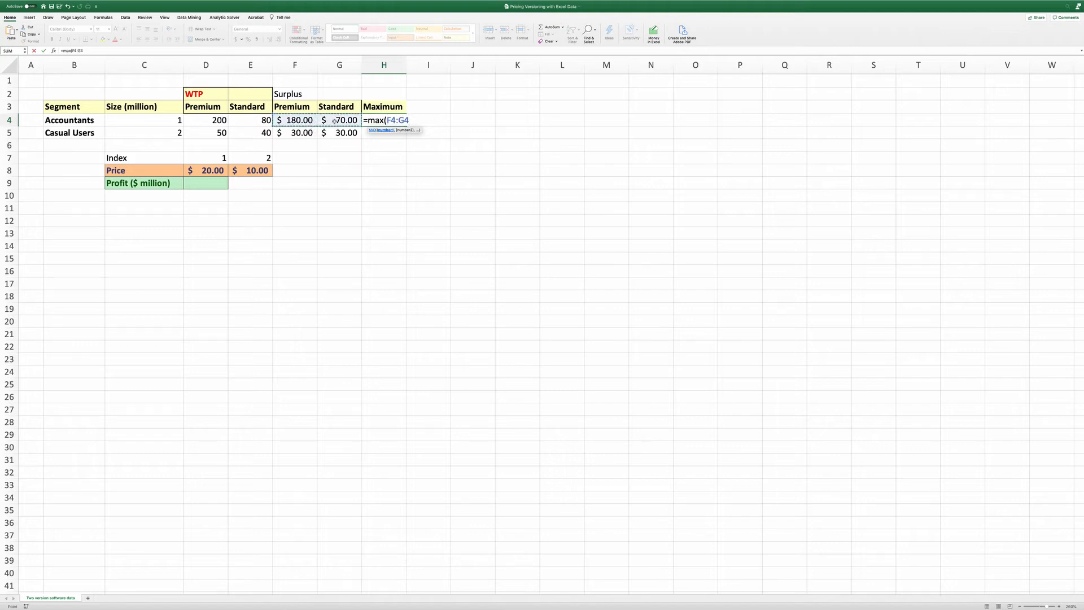
{"action": "key", "text": "Return"}
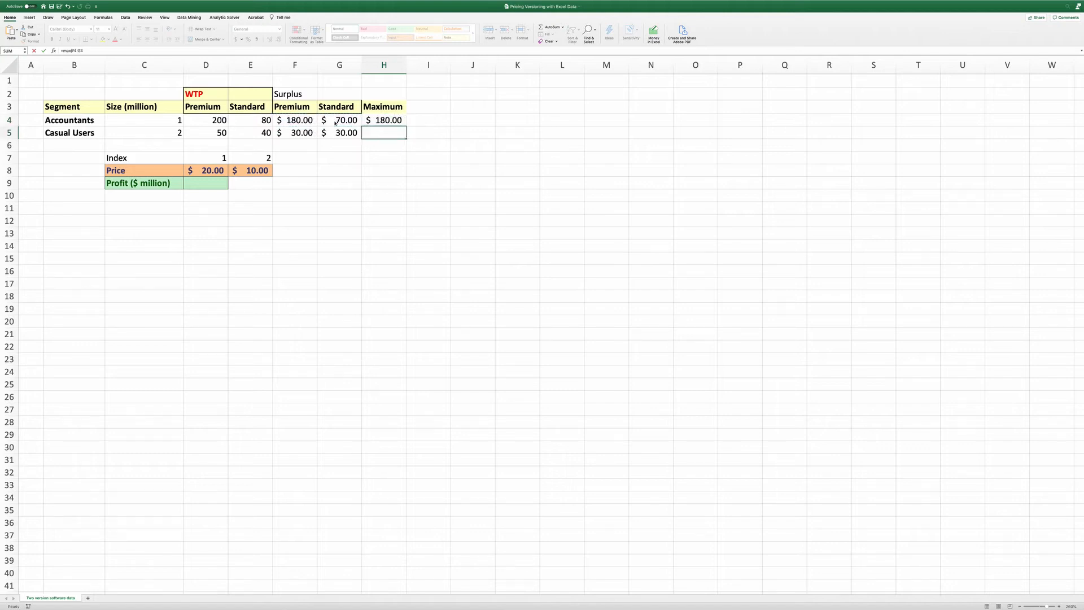
{"action": "left_click", "coordinate": [392, 121]}
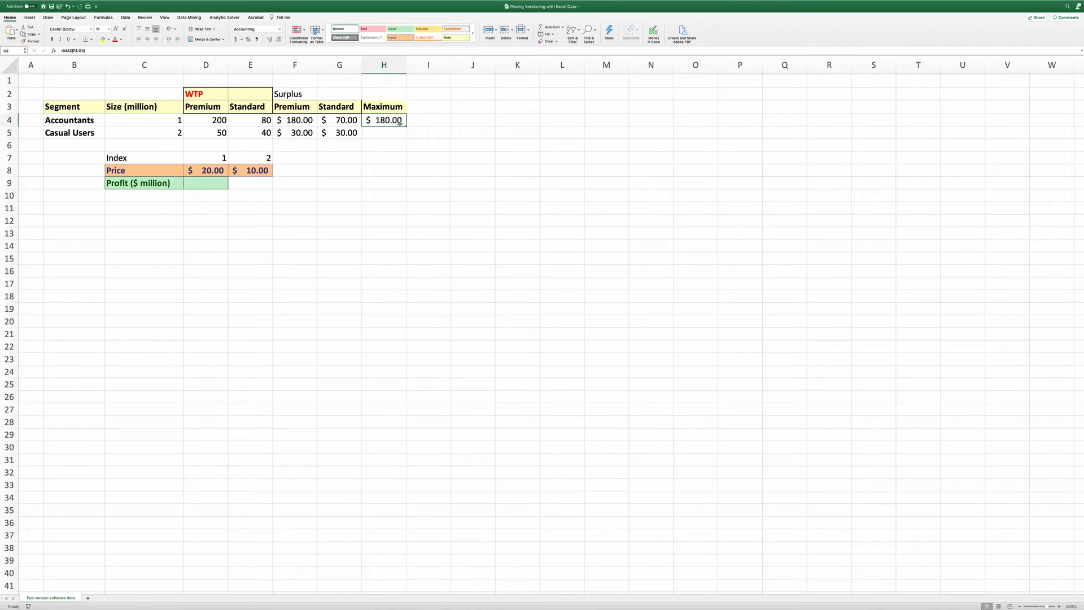
{"action": "left_click_drag", "start_coordinate": [407, 127], "coordinate": [406, 139]}
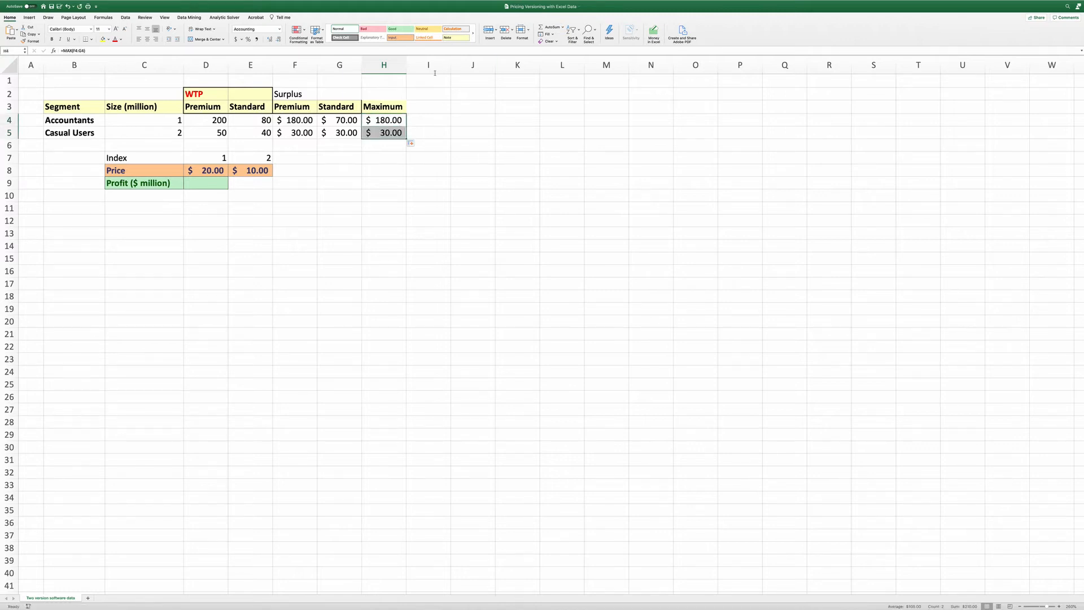
Add a "Selection" header in I3
{"action": "left_click", "coordinate": [427, 96]}
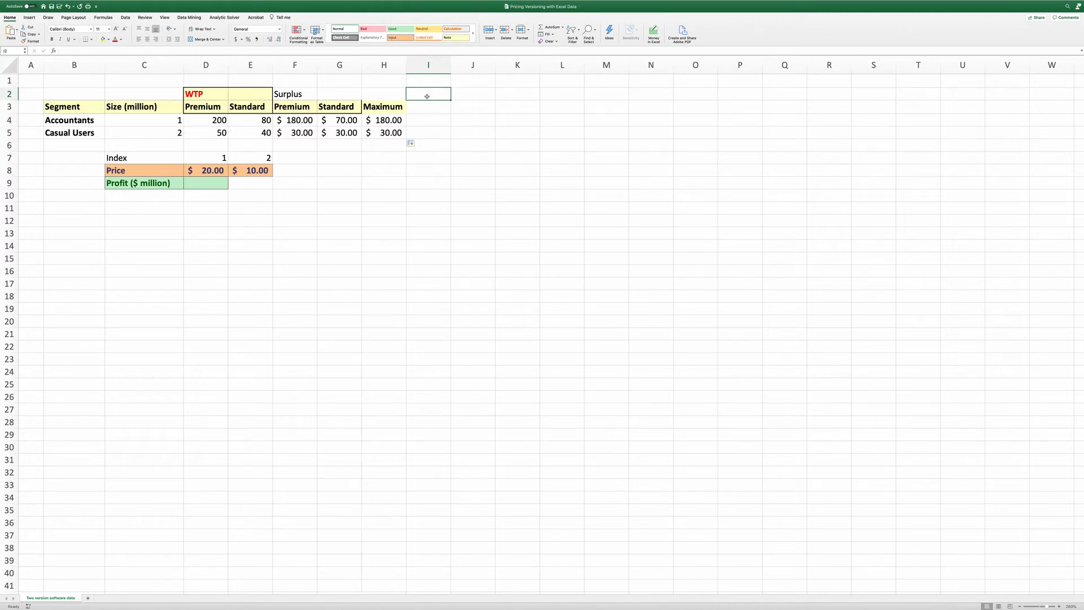
{"action": "key", "text": "Down"}
{"action": "type", "text": "Selection"}
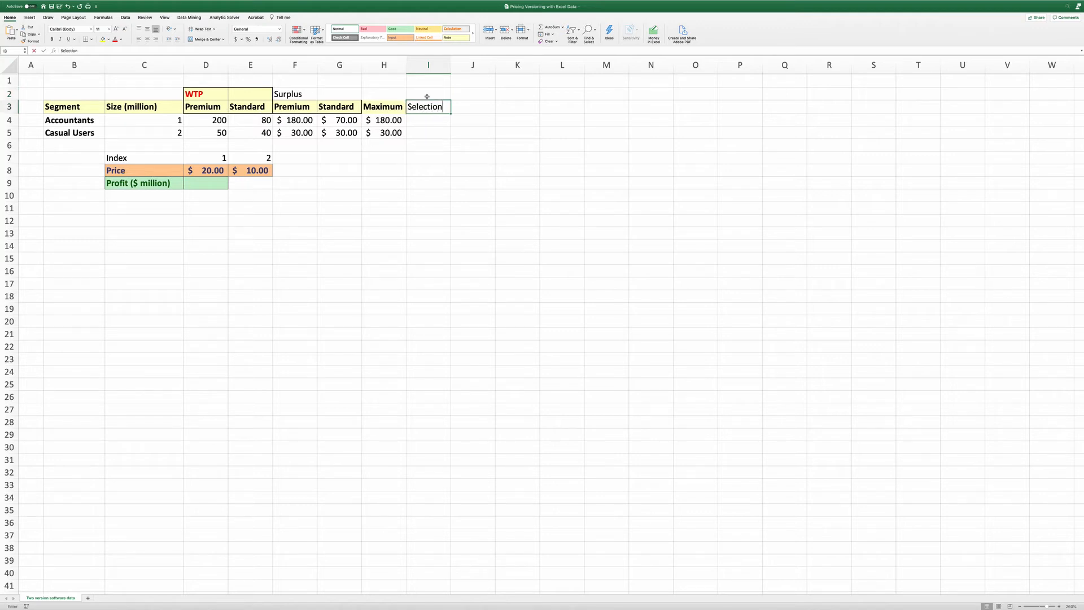
{"action": "key", "text": "Return"}
Enter =MATCH(H4,F4:G4,0) in I4 to find which version gives the maximum surplus
{"action": "type", "text": "="}
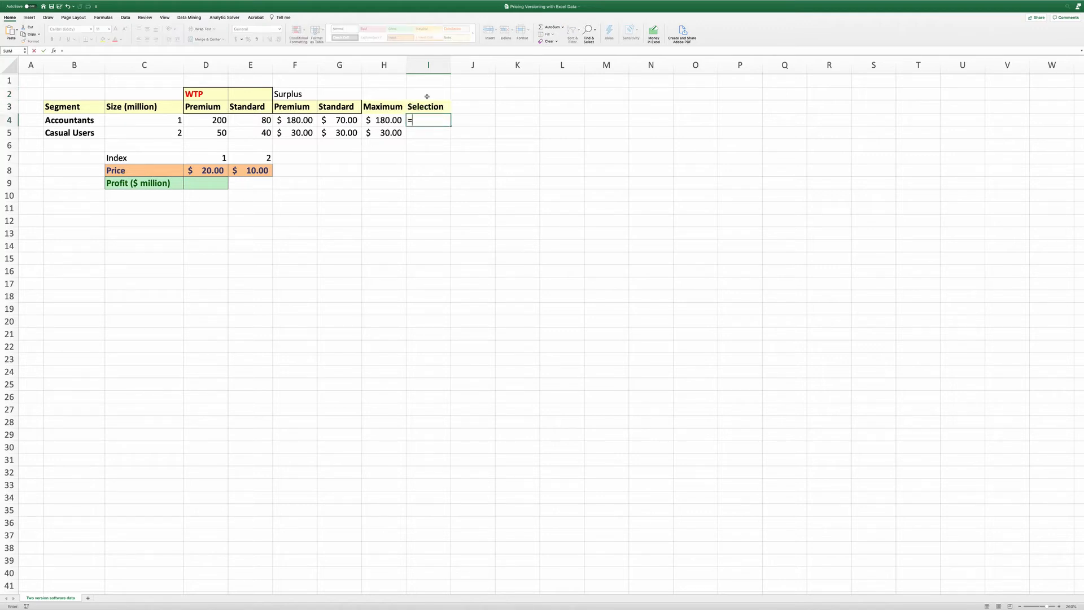
{"action": "type", "text": "match("}
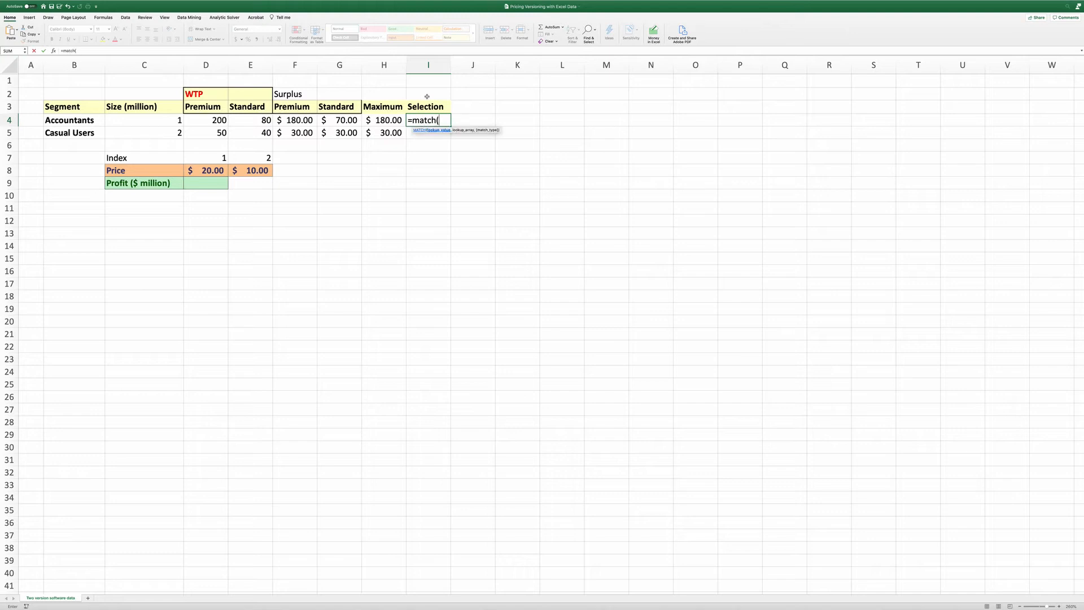
{"action": "left_click", "coordinate": [389, 122]}
{"action": "type", "text": ","}
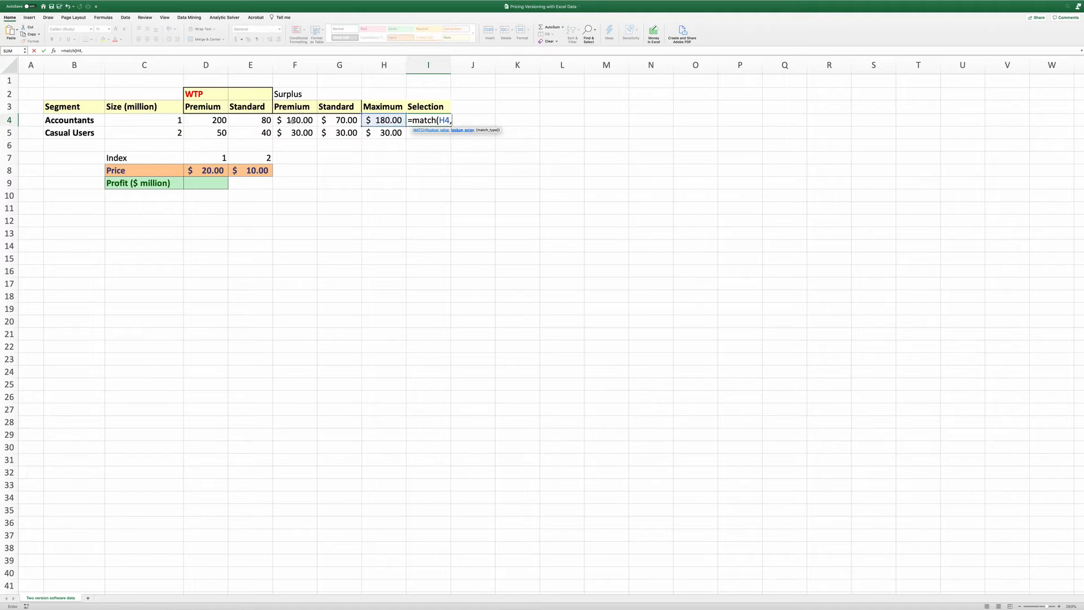
{"action": "left_click_drag", "start_coordinate": [296, 120], "coordinate": [333, 123]}
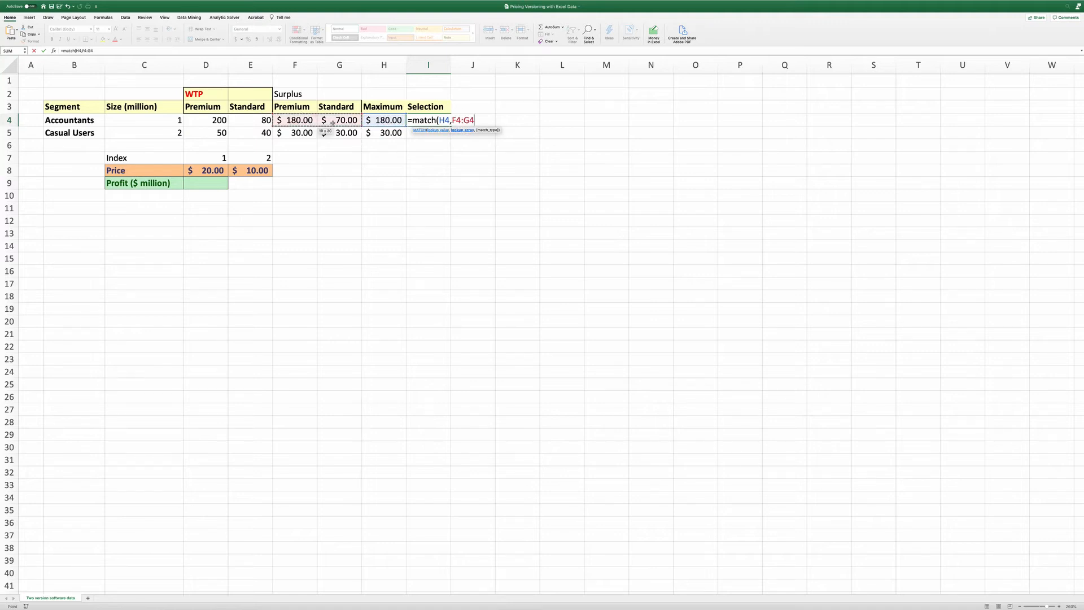
{"action": "type", "text": ",0)"}
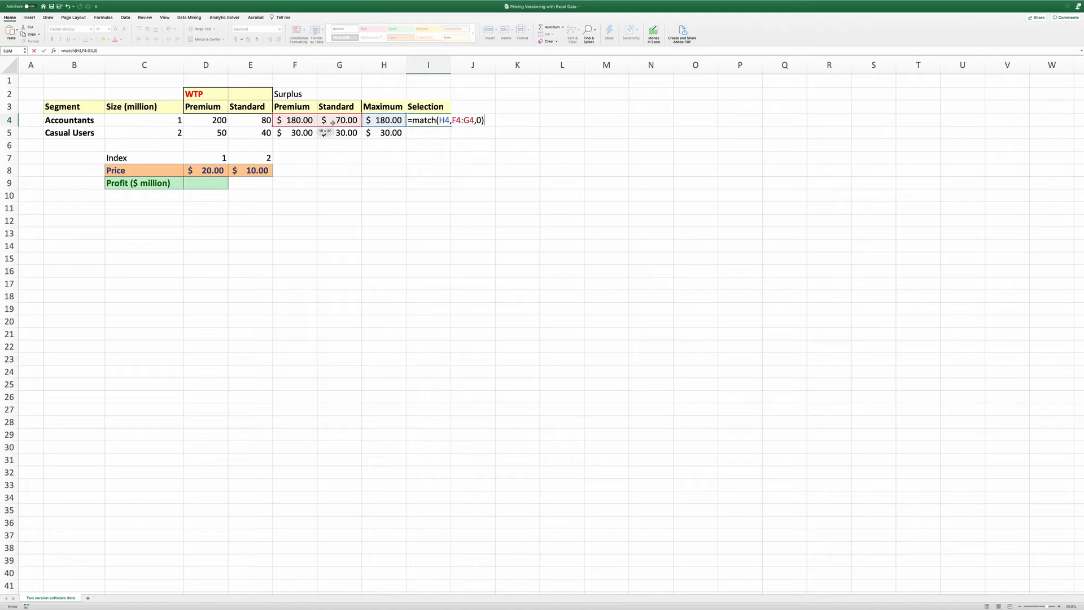
{"action": "key", "text": "Return"}
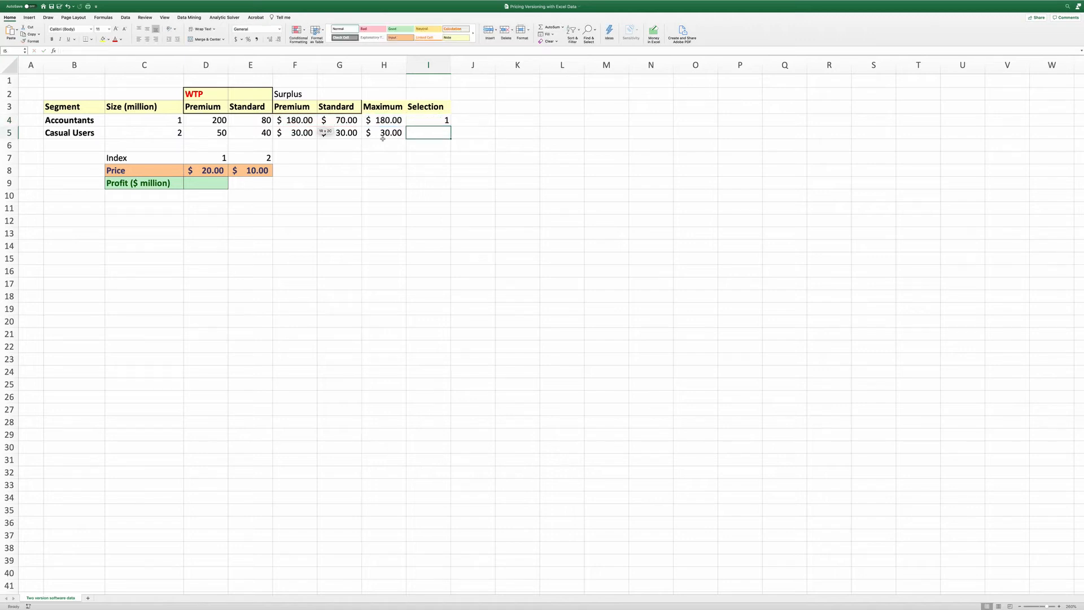
Fill the I4 selection formula down to I5
{"action": "left_click", "coordinate": [392, 120]}
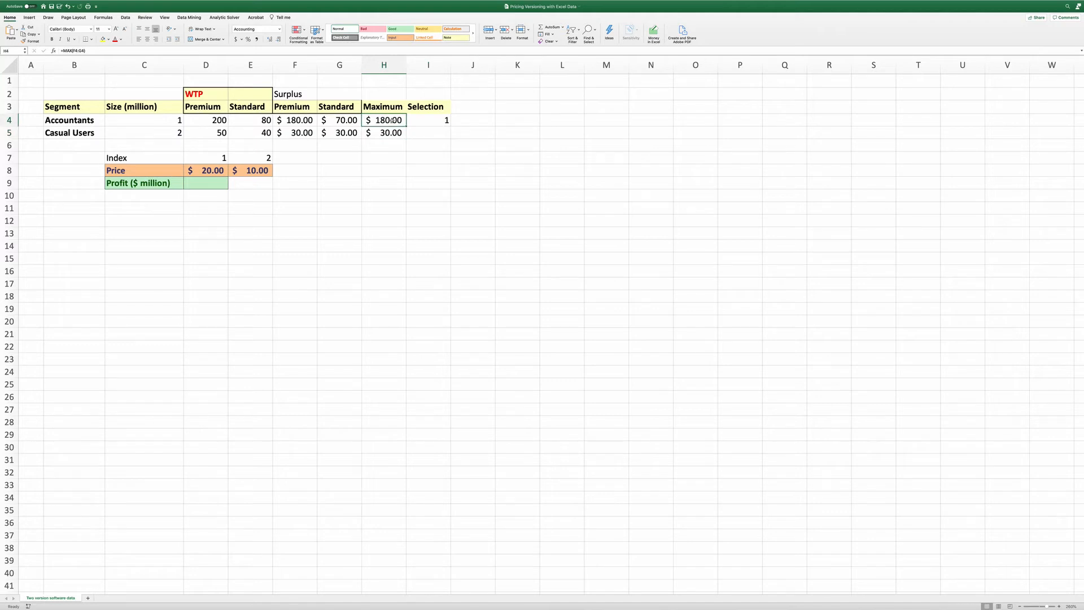
{"action": "left_click", "coordinate": [304, 121]}
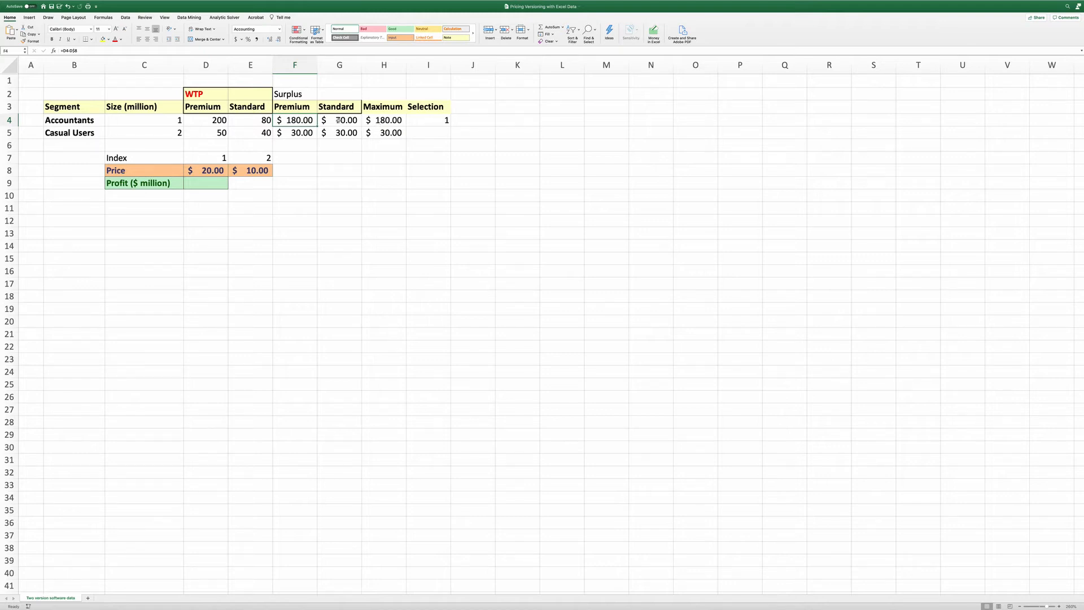
{"action": "left_click", "coordinate": [429, 119]}
{"action": "double_click", "coordinate": [450, 126]}
Add a "Segment Development" header in J3 and autofit column J to its width
{"action": "left_click", "coordinate": [471, 108]}
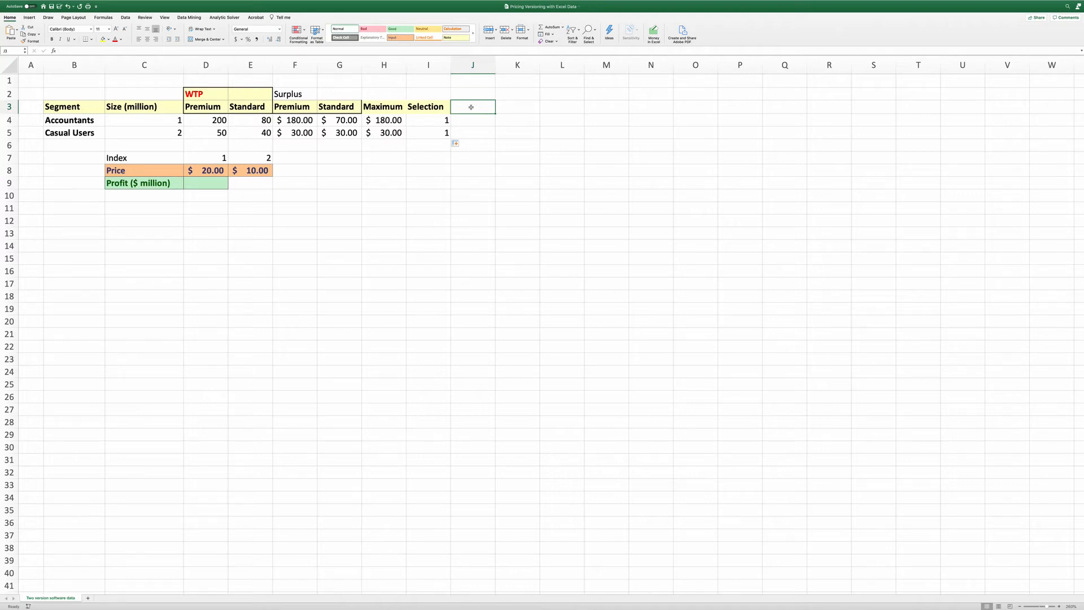
{"action": "type", "text": "Segment"}
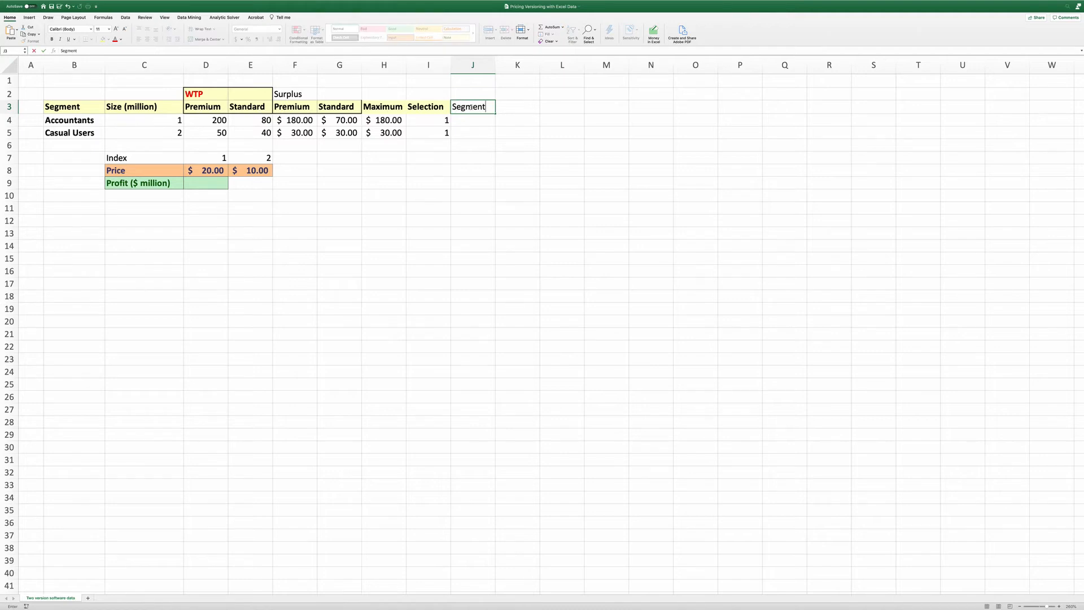
{"action": "type", "text": " Development"}
{"action": "key", "text": "Return"}
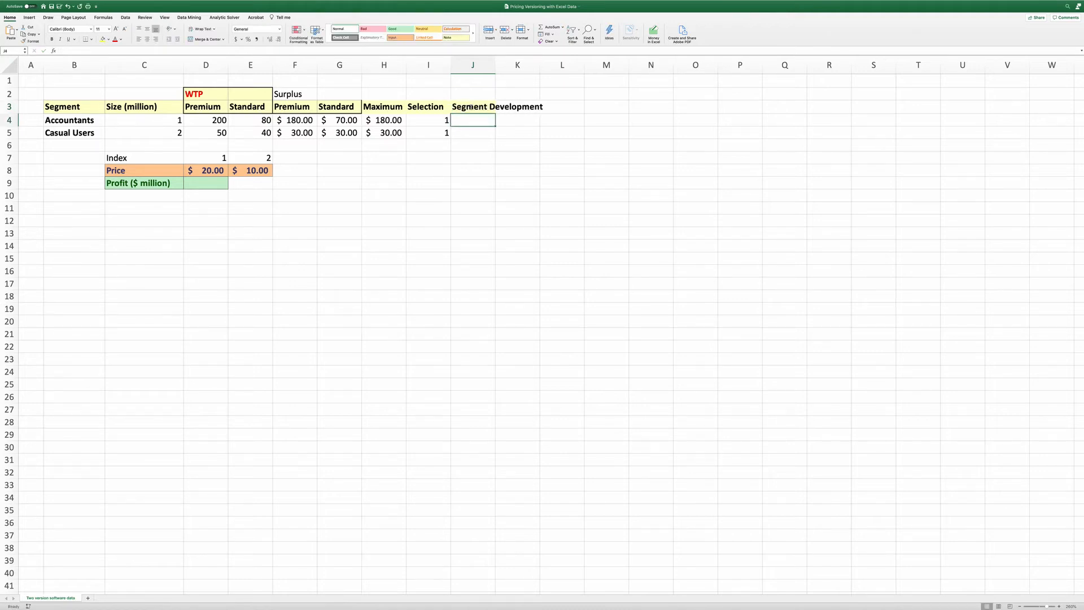
{"action": "double_click", "coordinate": [495, 66]}
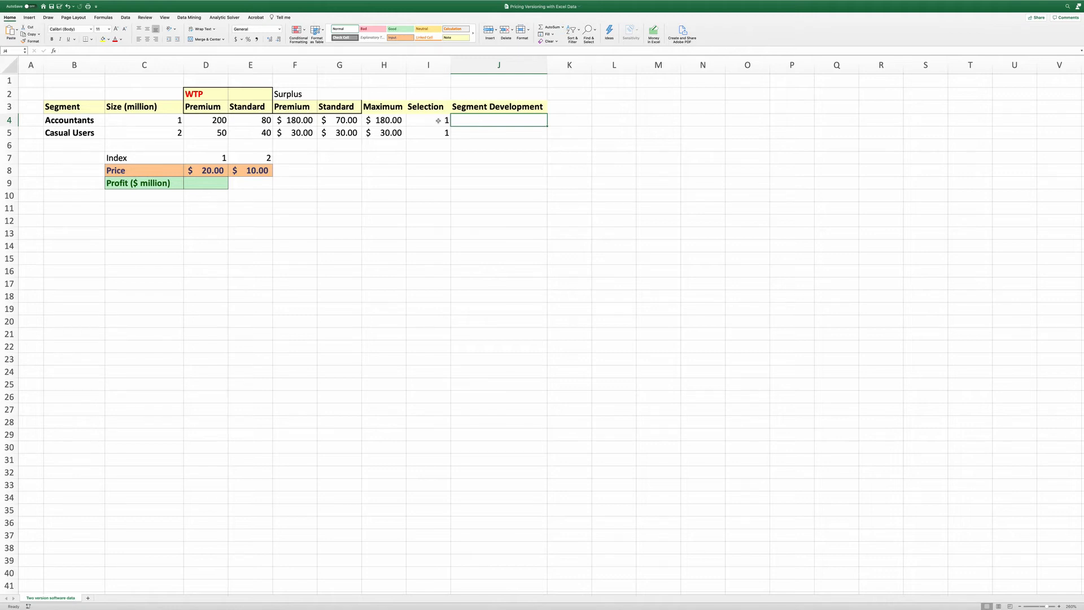
Enter =IF(H4<0,0,1) in J4 and fill it down to J5
{"action": "left_click_drag", "start_coordinate": [435, 120], "coordinate": [433, 133]}
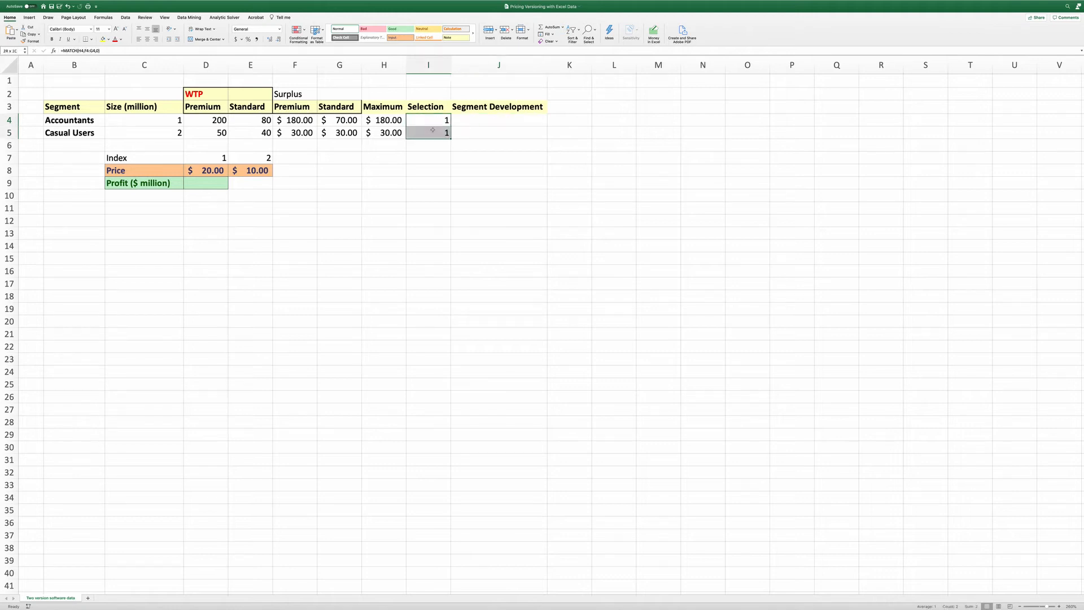
{"action": "left_click", "coordinate": [495, 120]}
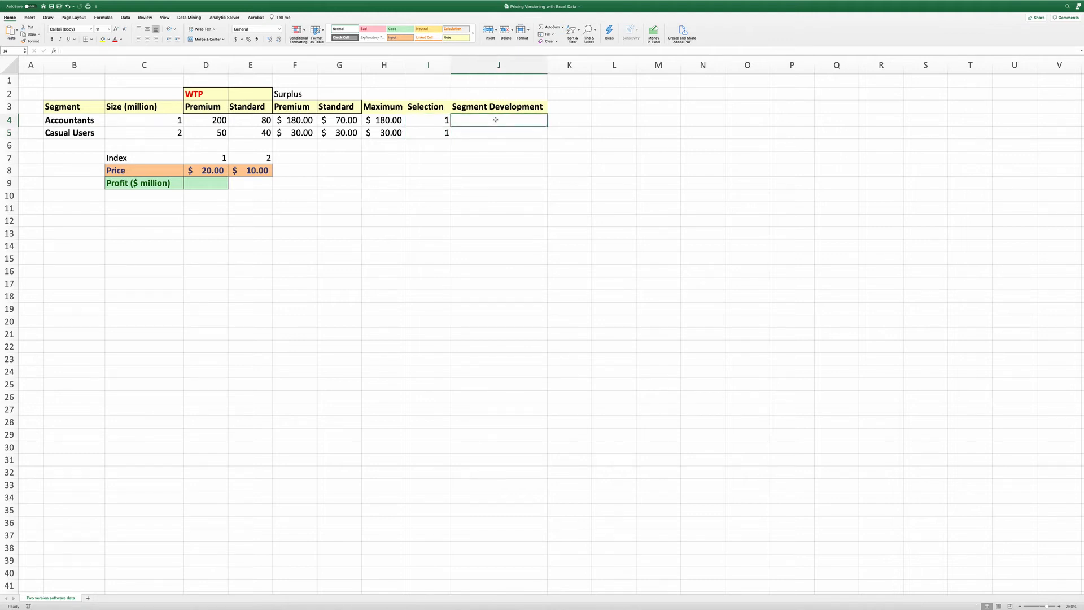
{"action": "type", "text": "="}
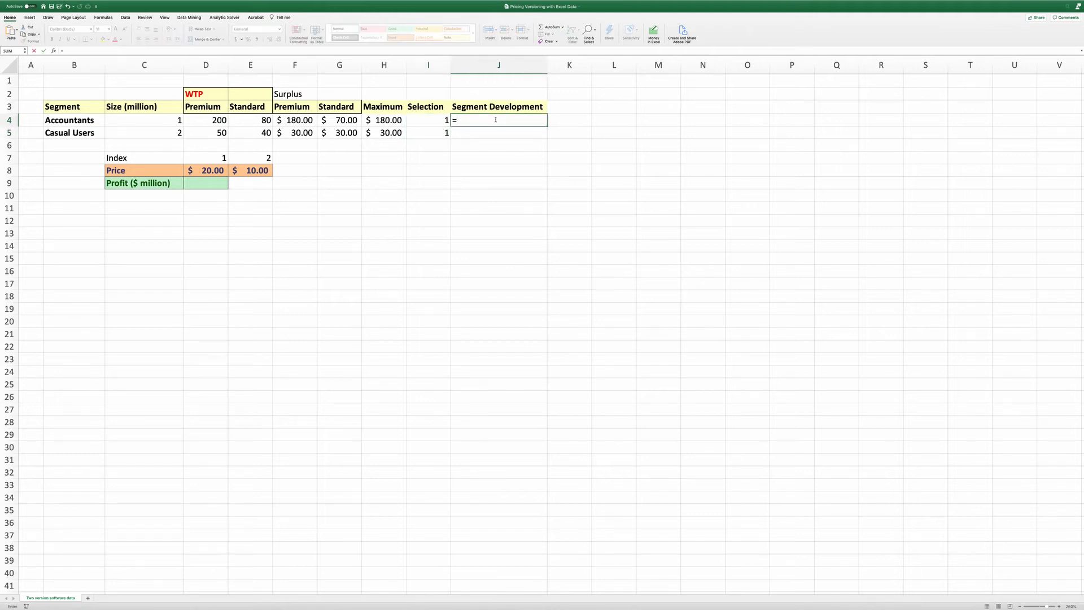
{"action": "type", "text": "if("}
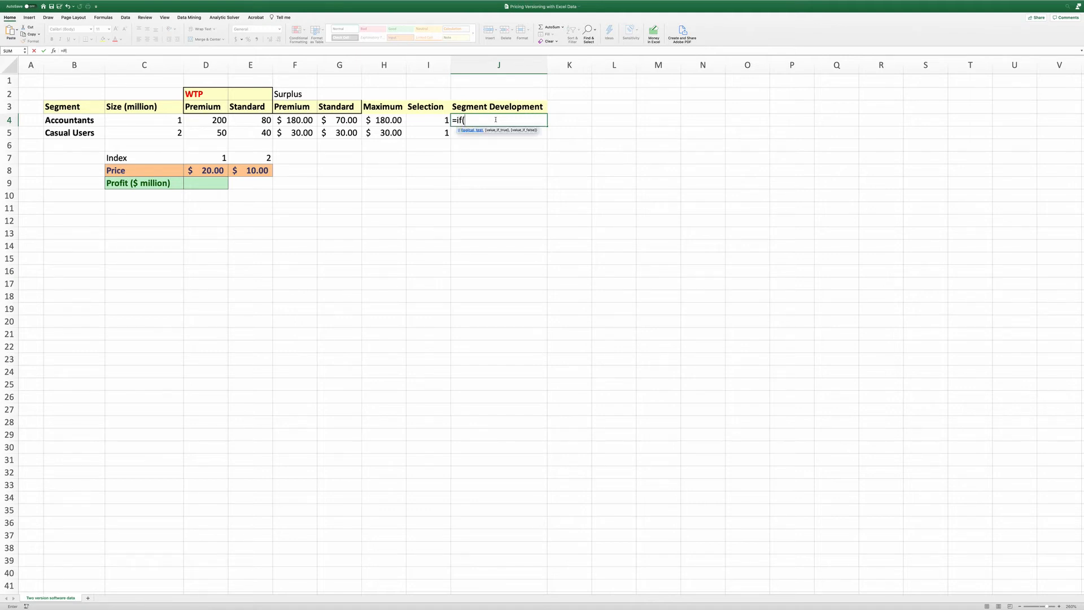
{"action": "left_click", "coordinate": [389, 120]}
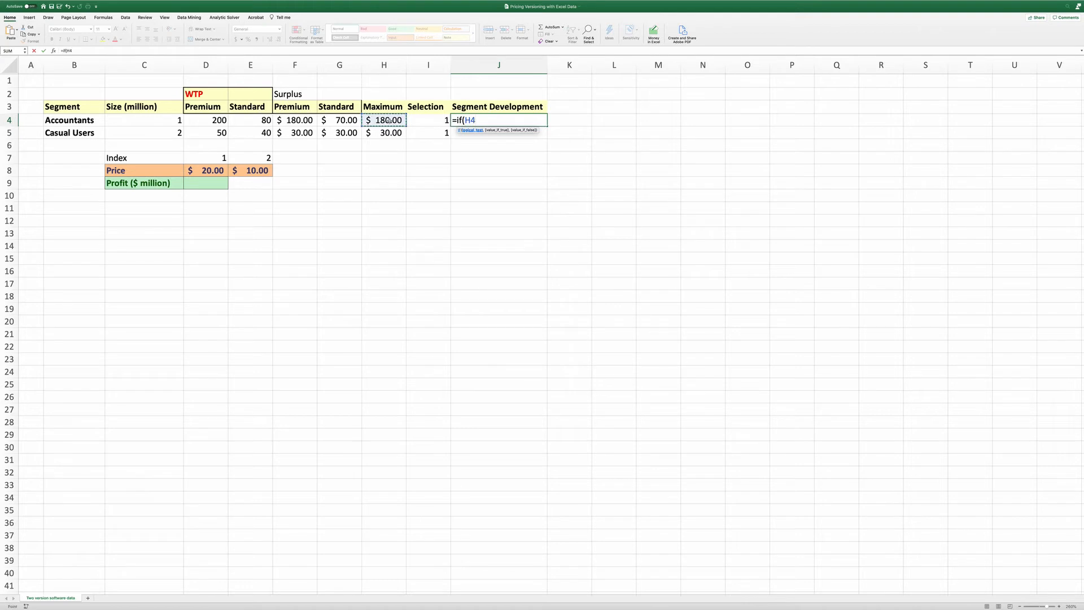
{"action": "type", "text": "<0,0,1)"}
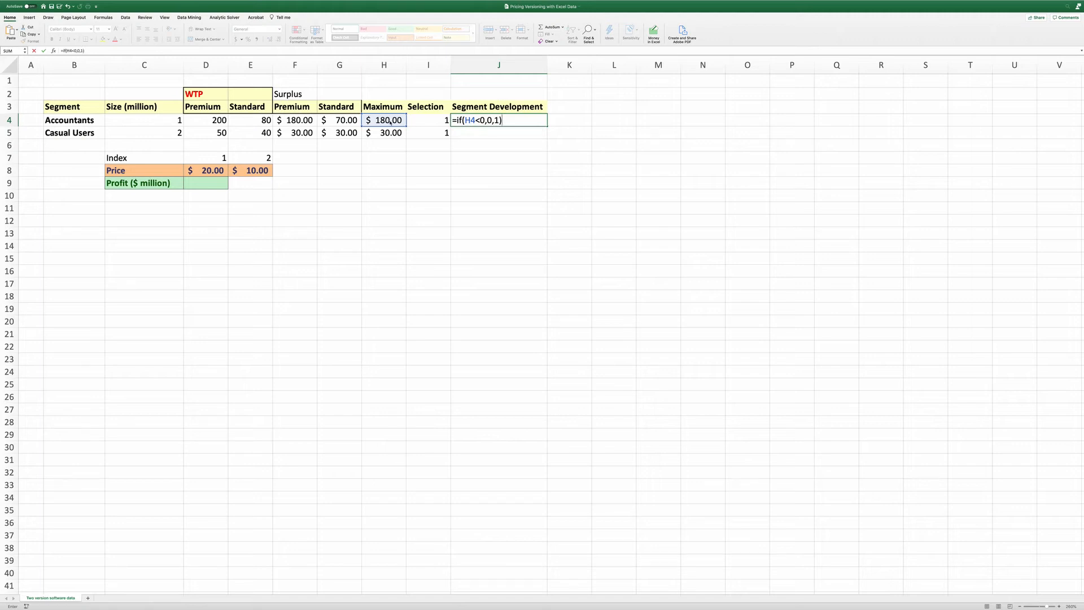
{"action": "key", "text": "Return"}
{"action": "left_click", "coordinate": [528, 124]}
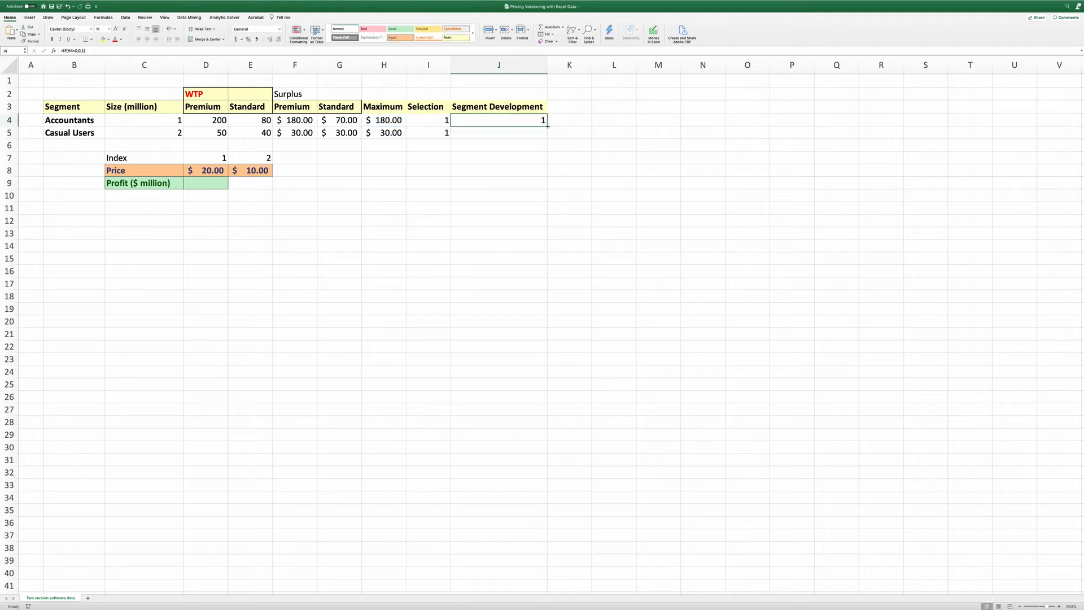
{"action": "double_click", "coordinate": [547, 126]}
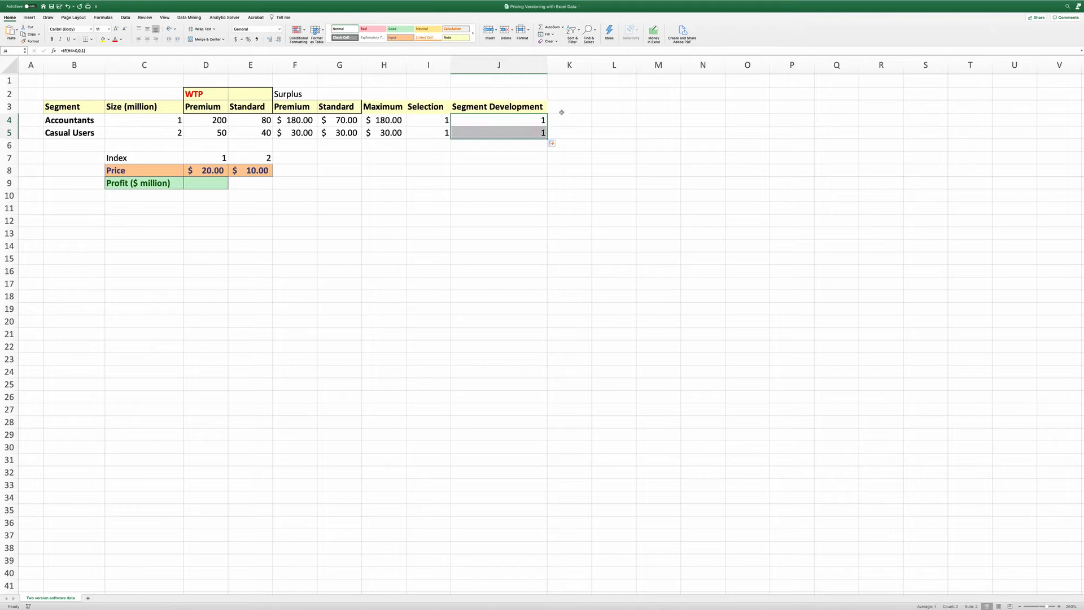
Add a "Contribution" header in K3 and widen column K
{"action": "left_click", "coordinate": [573, 104]}
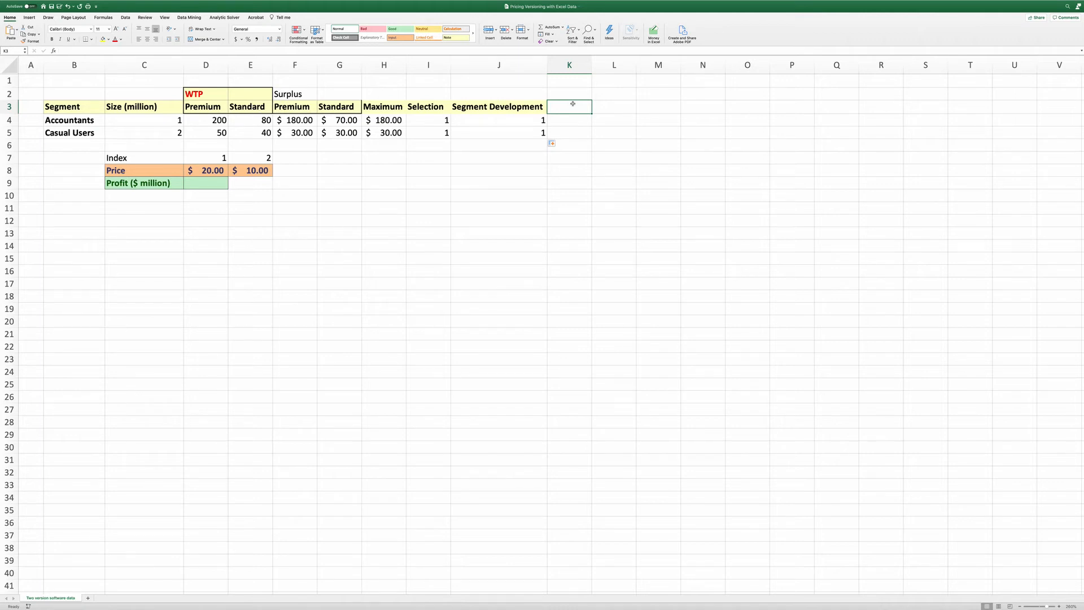
{"action": "left_click_drag", "start_coordinate": [440, 120], "coordinate": [440, 134]}
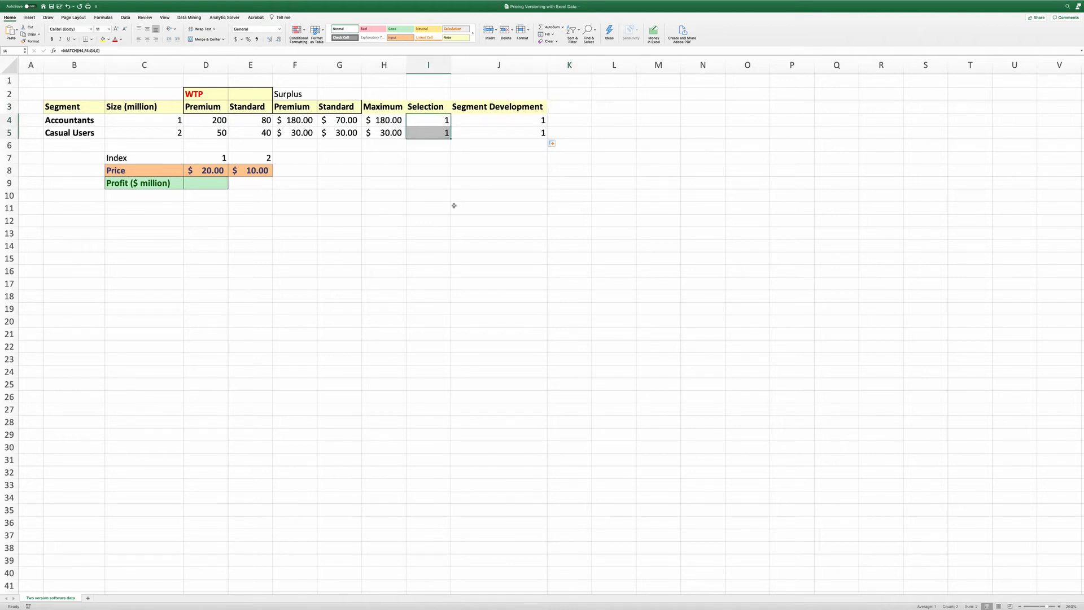
{"action": "left_click", "coordinate": [567, 105]}
{"action": "type", "text": "Contribution"}
{"action": "key", "text": "Return"}
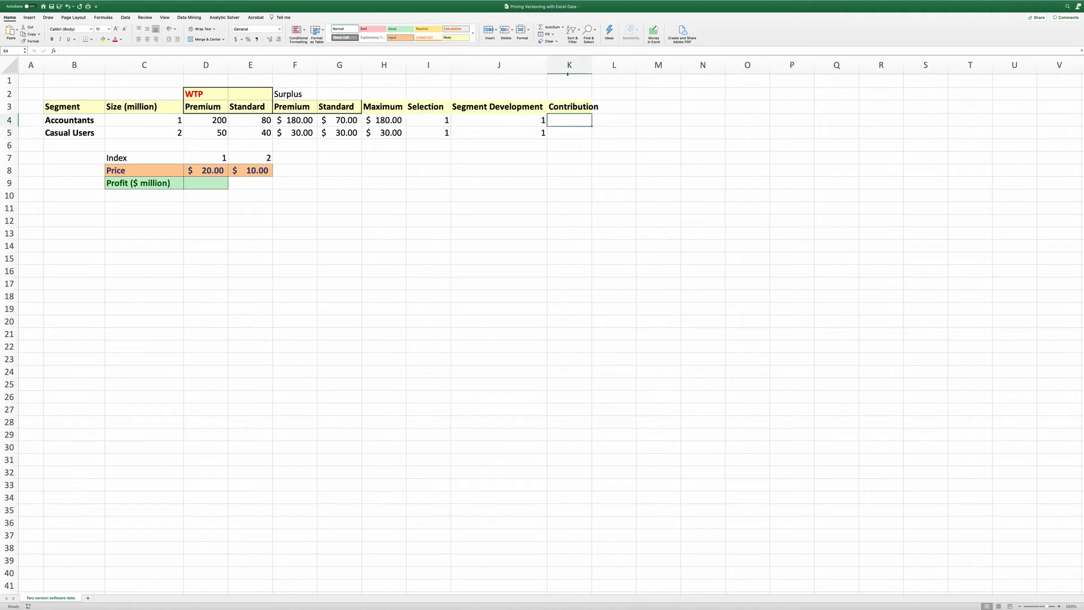
{"action": "left_click_drag", "start_coordinate": [592, 67], "coordinate": [603, 66]}
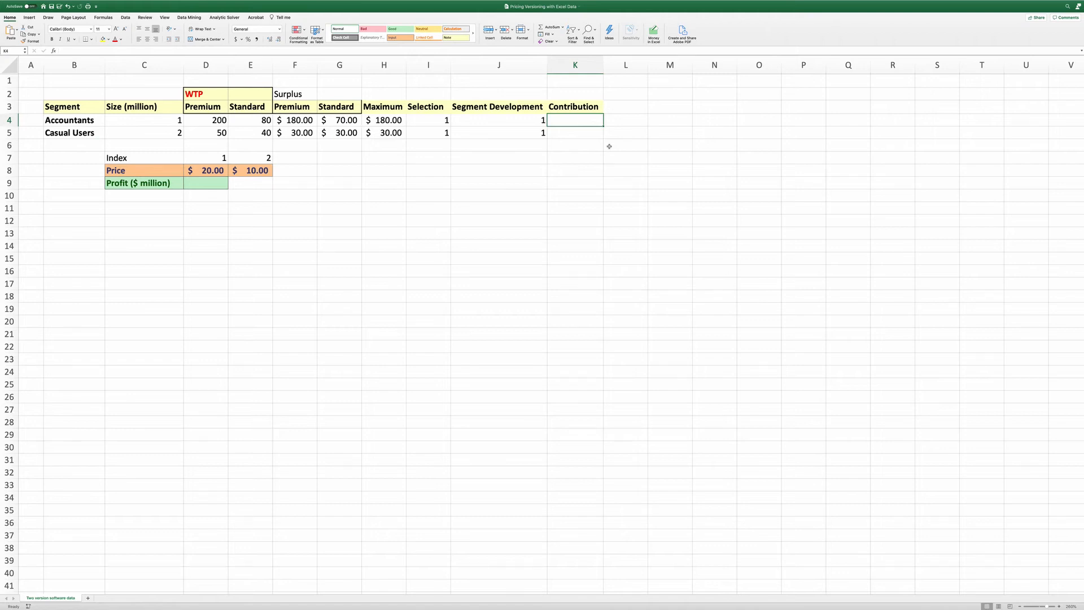
Enter =HLOOKUP(I4,$D$7:$E$8,2,false) in K4 with an absolute reference to the index and price table
{"action": "type", "text": "=h"}
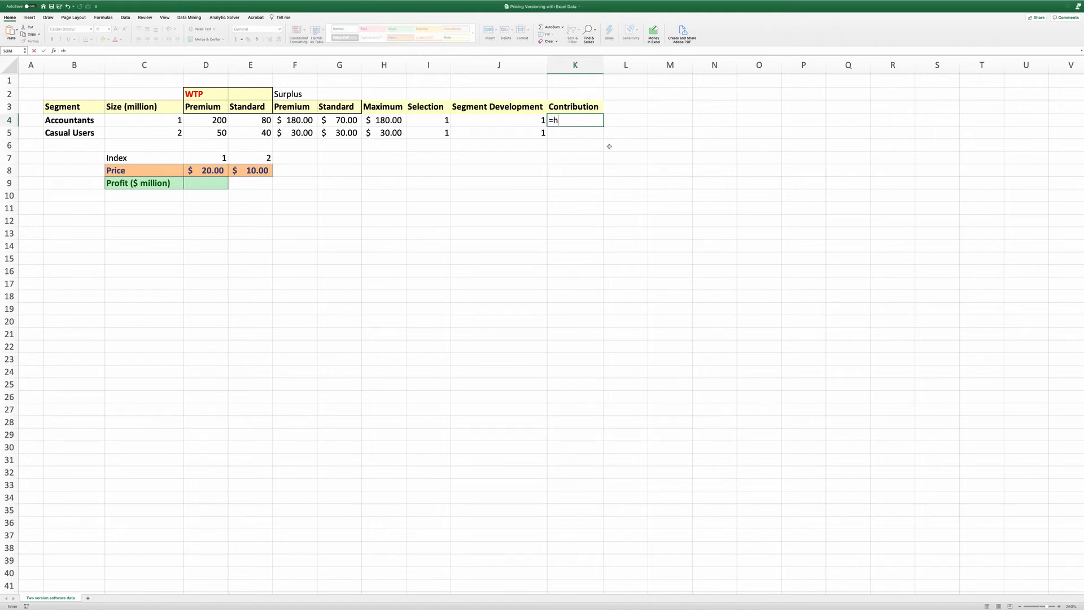
{"action": "type", "text": "lookup("}
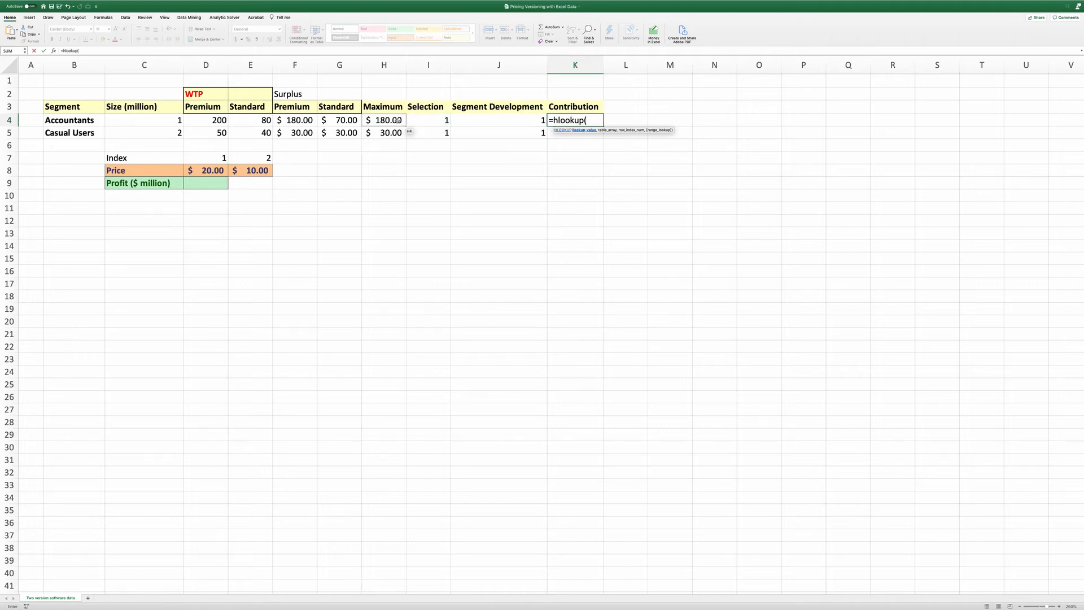
{"action": "left_click", "coordinate": [433, 120]}
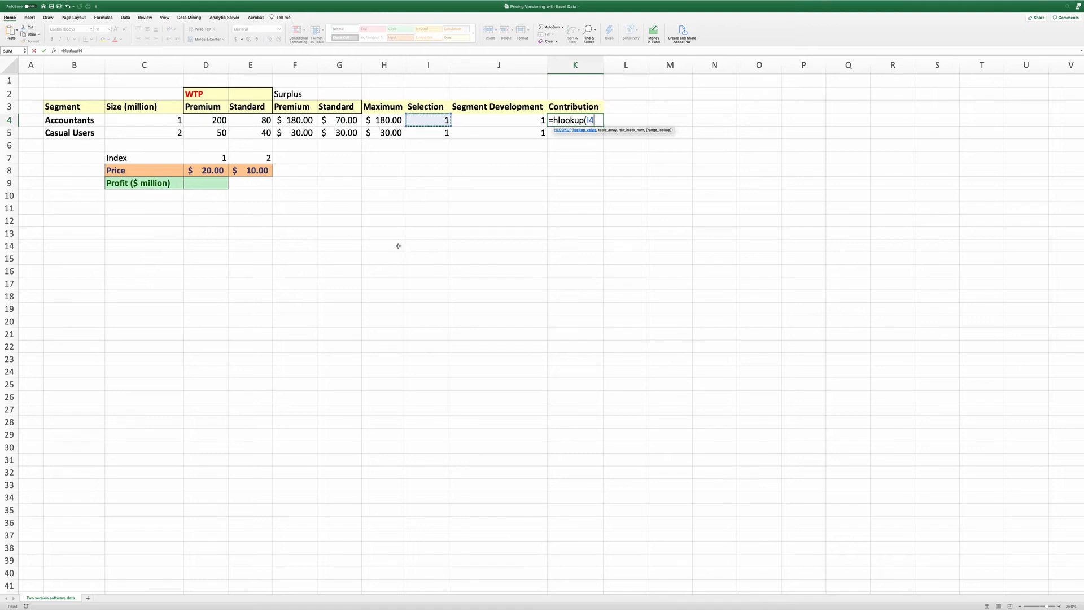
{"action": "type", "text": ","}
{"action": "left_click_drag", "start_coordinate": [220, 158], "coordinate": [237, 170]}
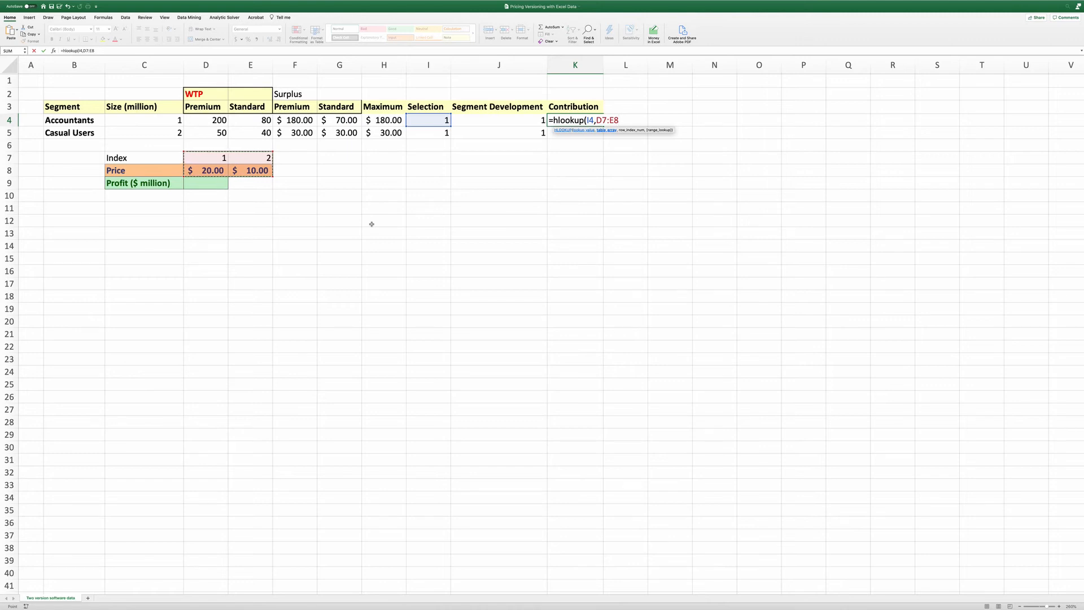
{"action": "key", "text": "F4"}
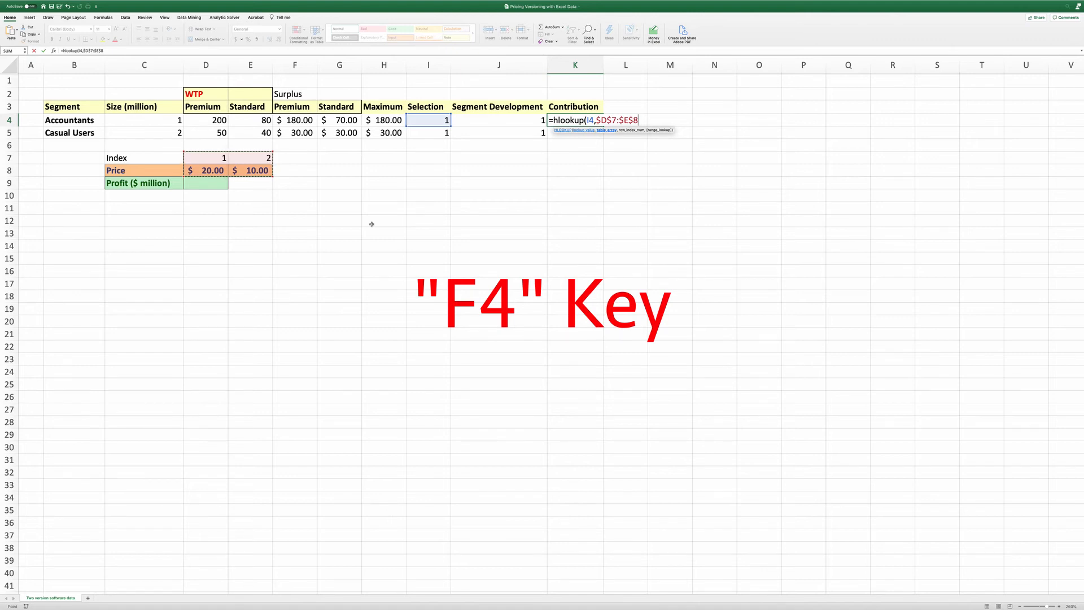
{"action": "type", "text": ","}
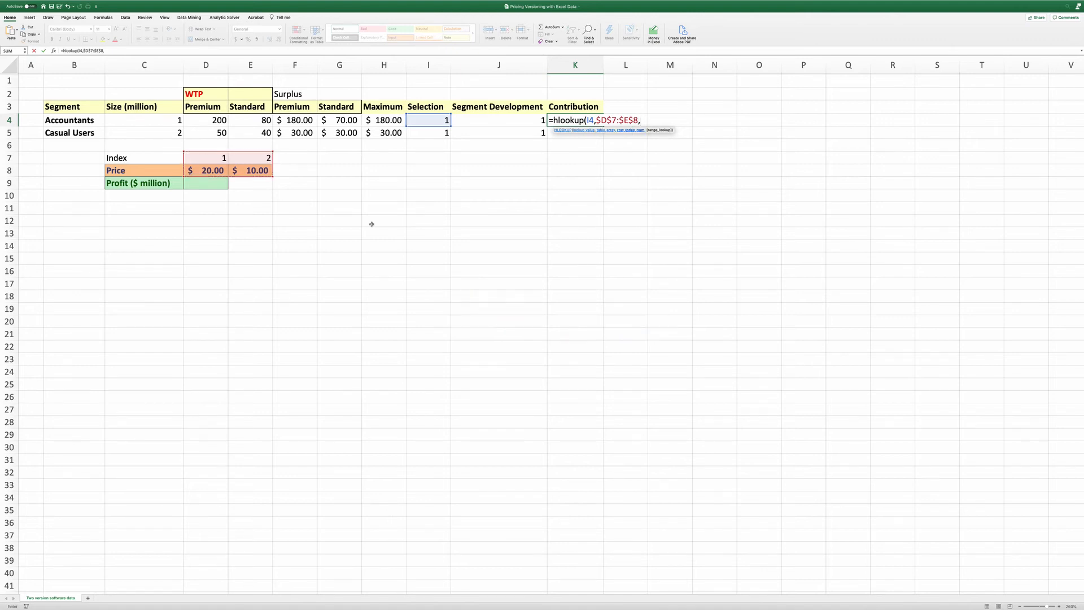
{"action": "type", "text": "2"}
{"action": "type", "text": ",false)"}
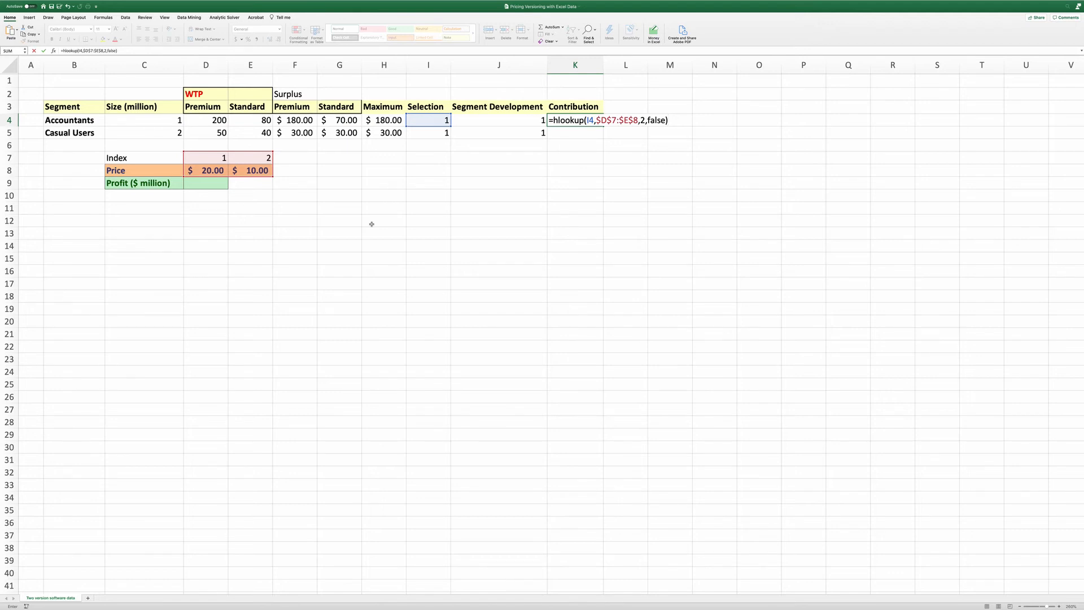
{"action": "key", "text": "Return"}
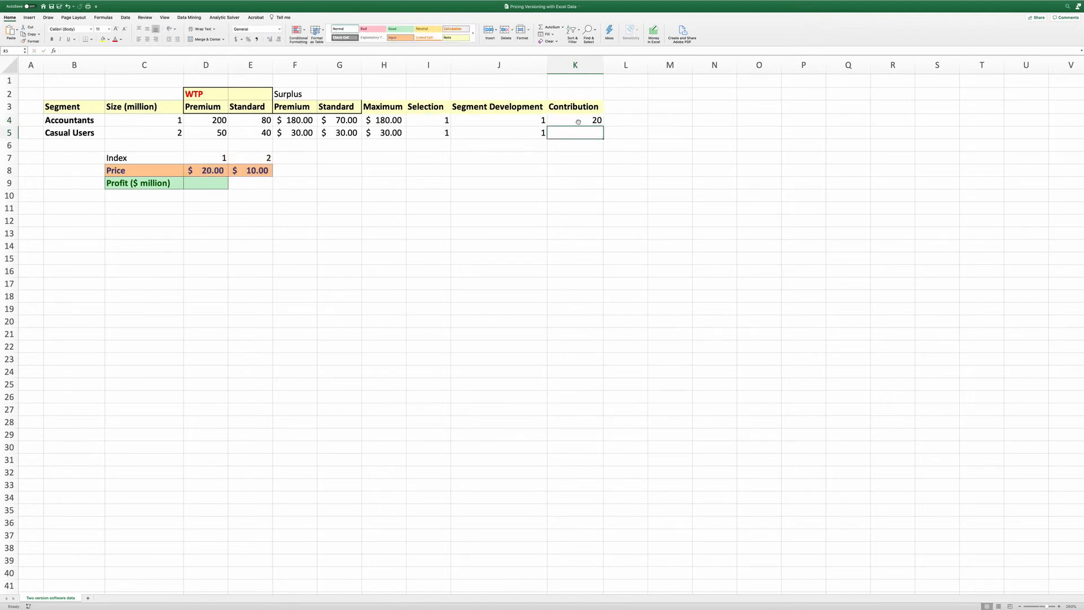
Fill the contribution formula down to K5 and apply accounting currency format to K4:K5
{"action": "left_click", "coordinate": [579, 122]}
{"action": "left_click_drag", "start_coordinate": [603, 126], "coordinate": [584, 151]}
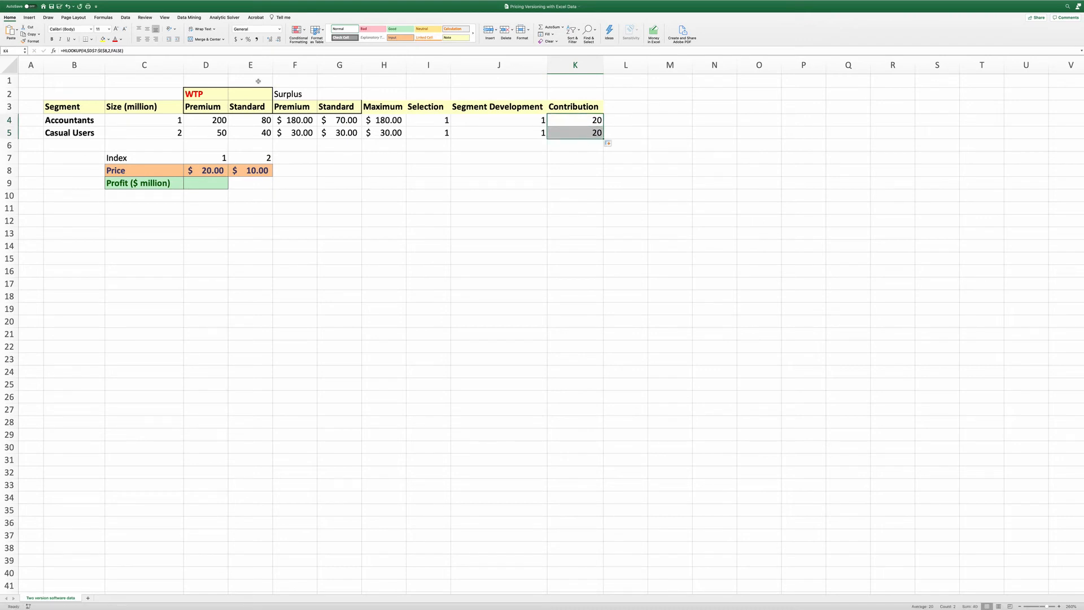
{"action": "left_click", "coordinate": [237, 40]}
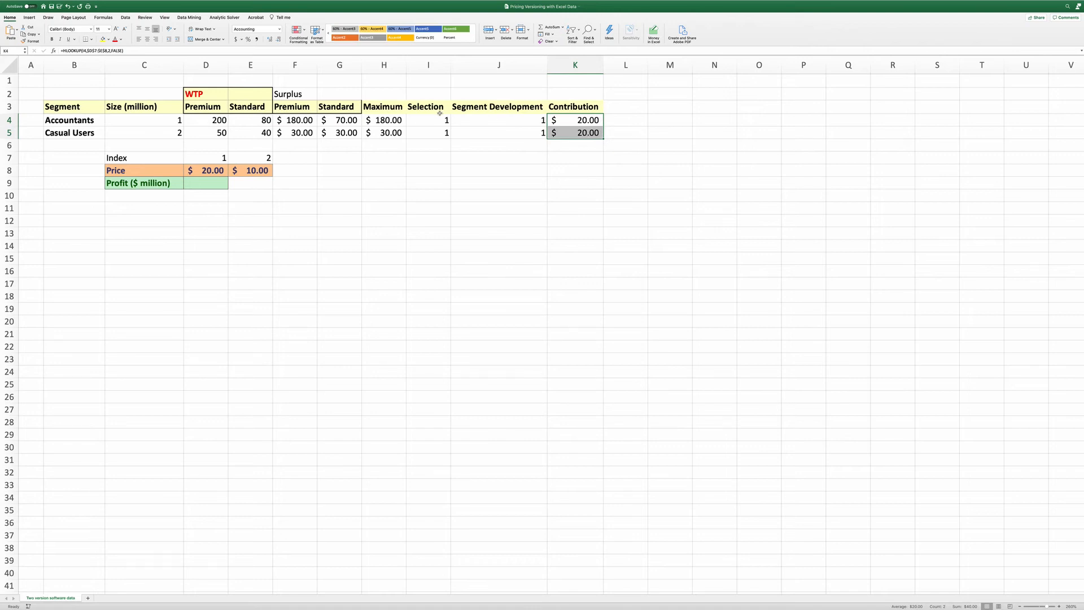
{"action": "left_click_drag", "start_coordinate": [440, 113], "coordinate": [440, 134]}
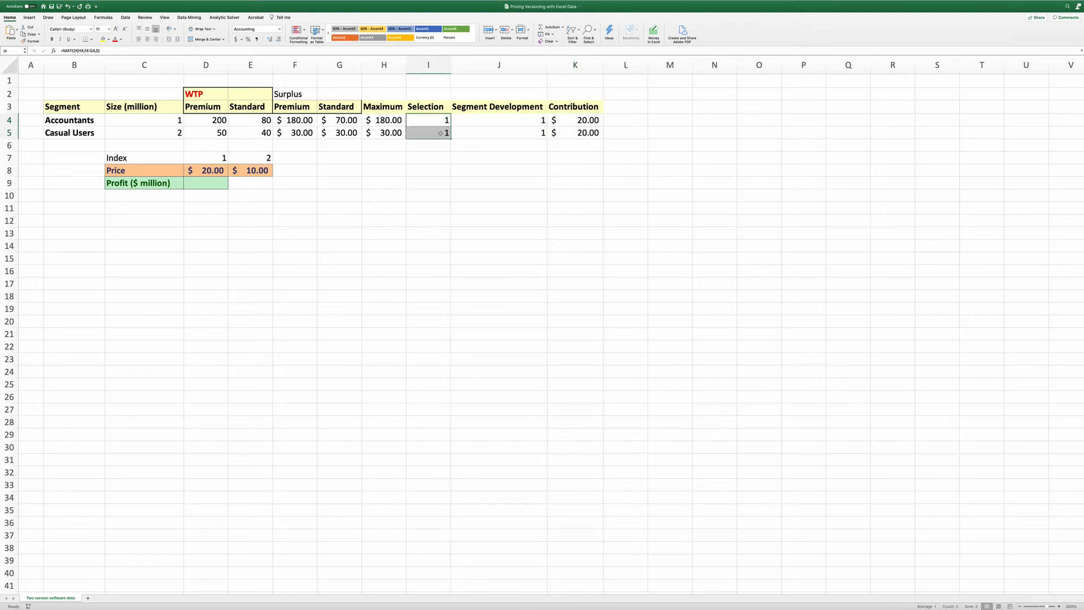
Enter =sumproduct(C4:C5,J4:J5,K4:K5) in D9 to compute profit from segment size, development flag and contribution
{"action": "left_click", "coordinate": [198, 172]}
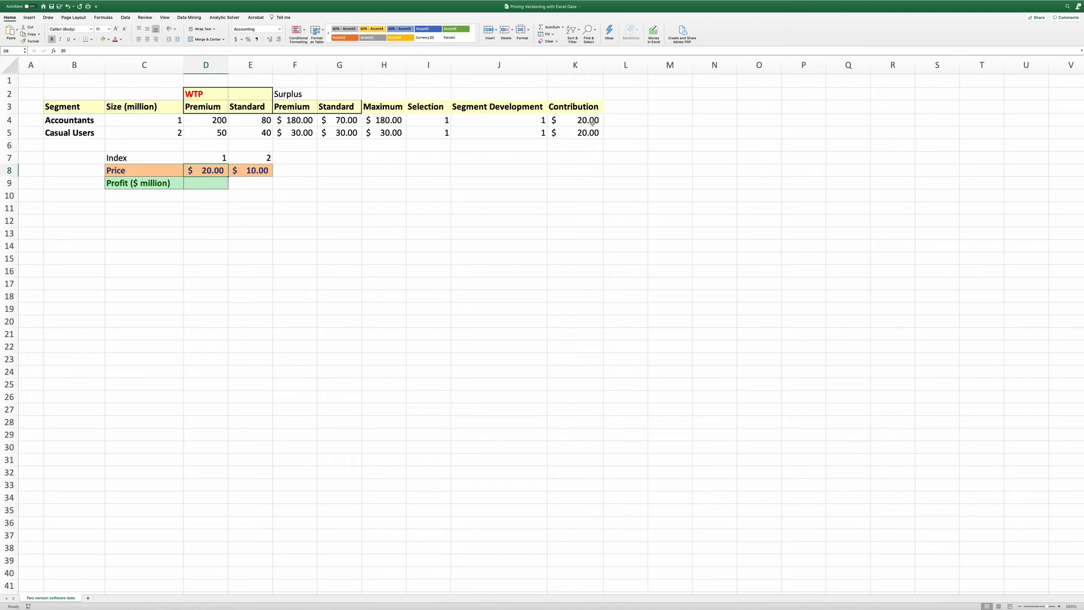
{"action": "left_click_drag", "start_coordinate": [592, 121], "coordinate": [587, 134]}
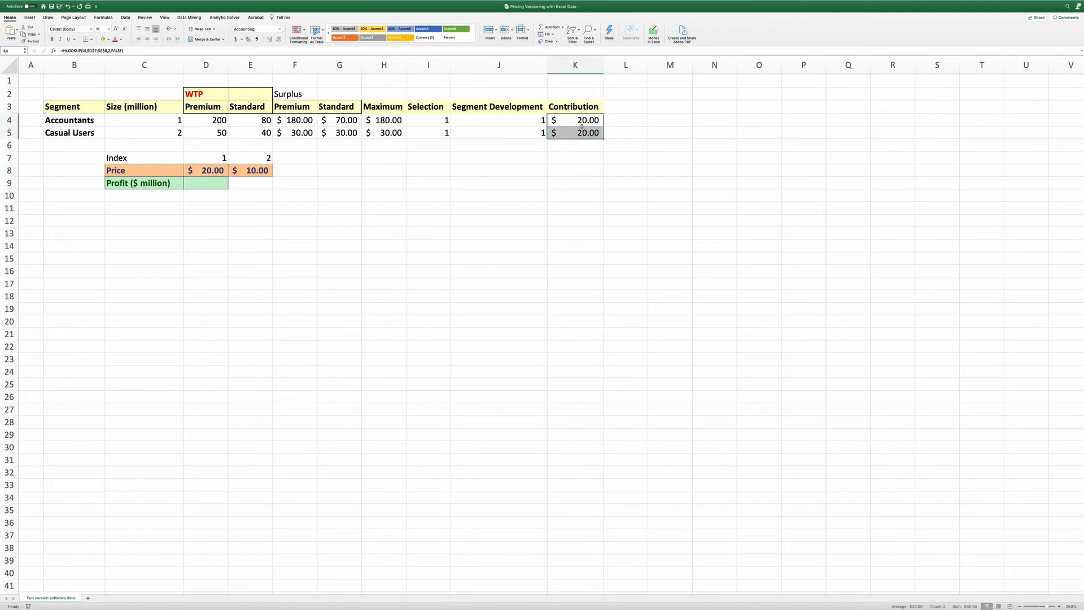
{"action": "left_click", "coordinate": [208, 183]}
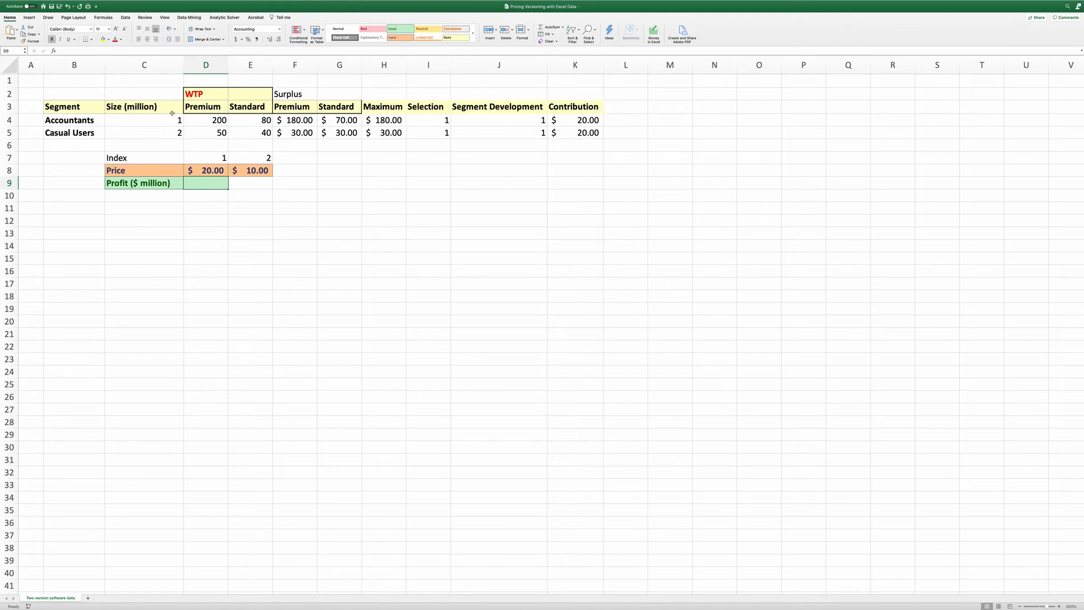
{"action": "left_click_drag", "start_coordinate": [160, 119], "coordinate": [158, 129]}
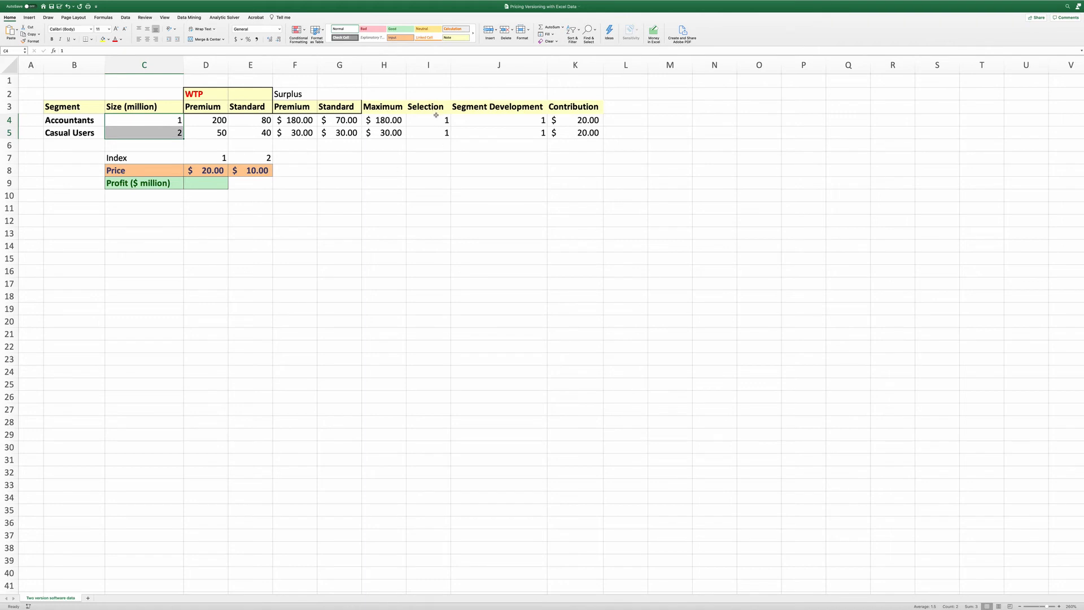
{"action": "left_click_drag", "start_coordinate": [517, 119], "coordinate": [517, 129]}
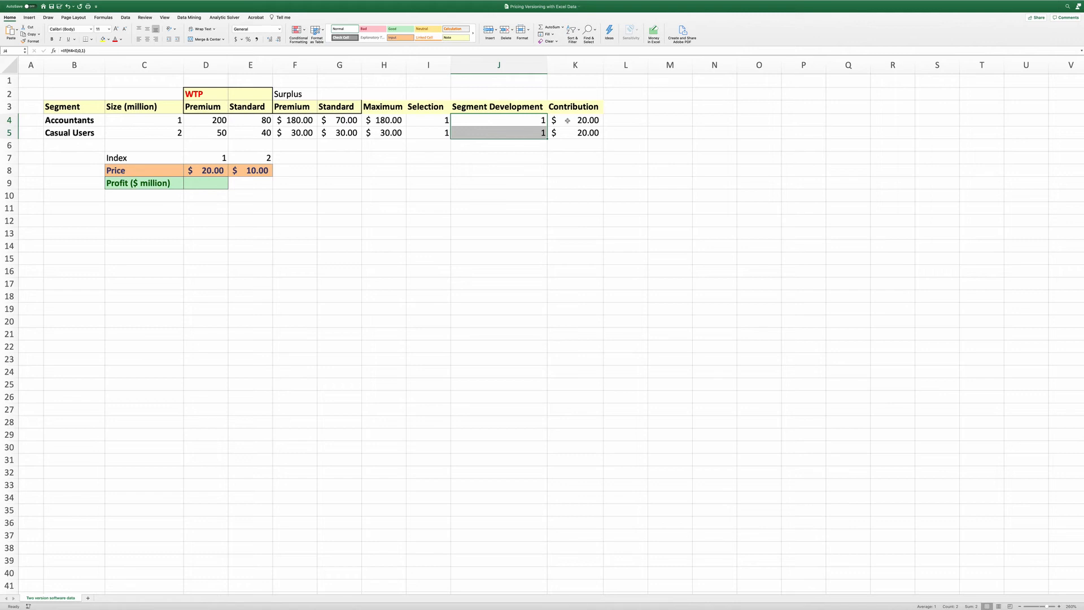
{"action": "left_click_drag", "start_coordinate": [576, 120], "coordinate": [576, 132]}
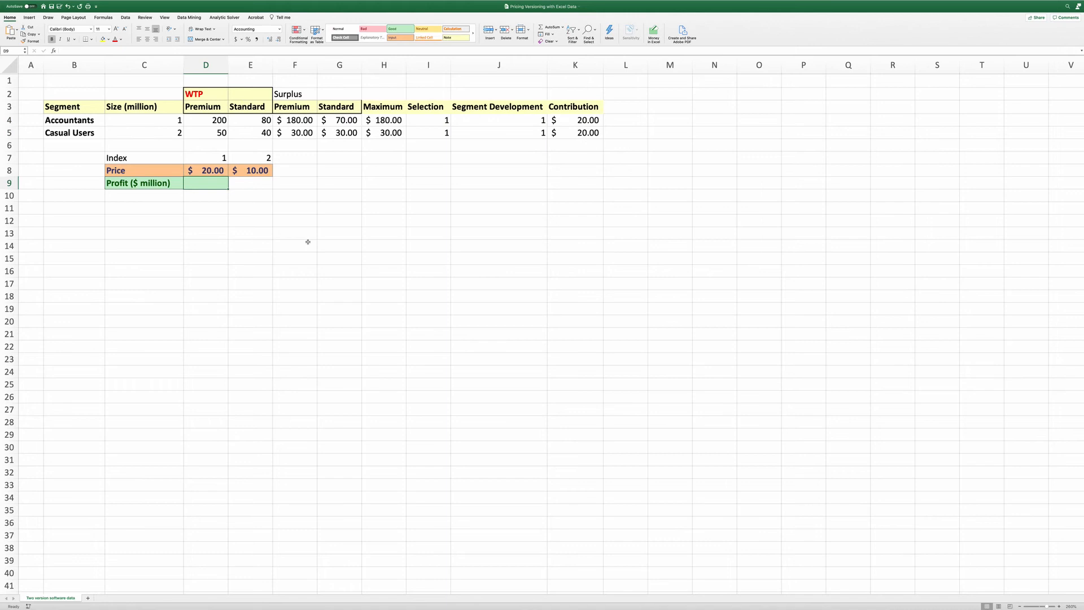
{"action": "type", "text": "="}
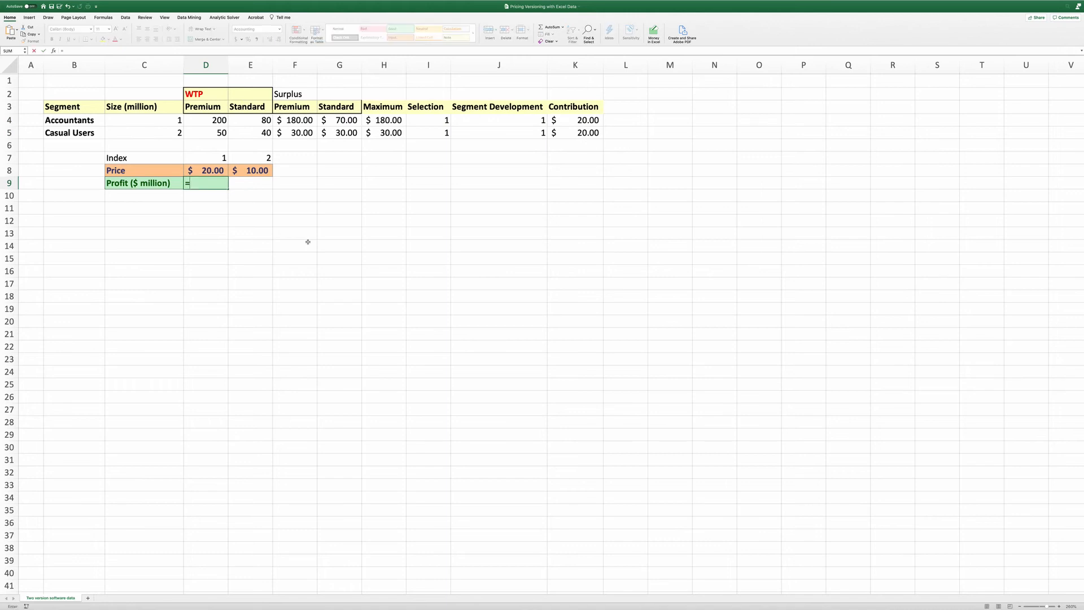
{"action": "type", "text": "sumproduct("}
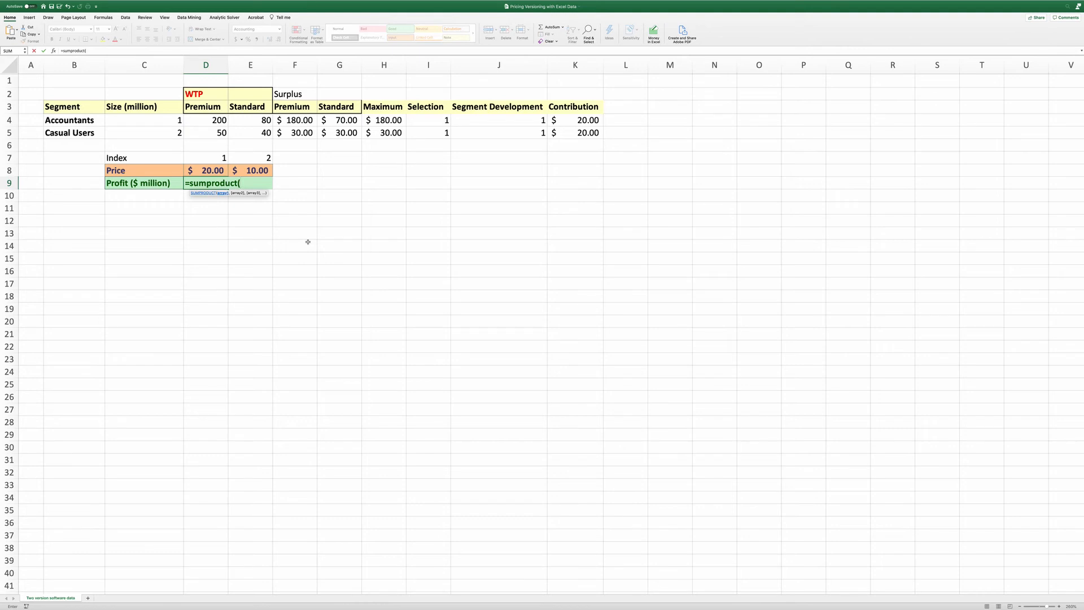
{"action": "left_click", "coordinate": [130, 117]}
{"action": "left_click_drag", "start_coordinate": [129, 116], "coordinate": [130, 133]}
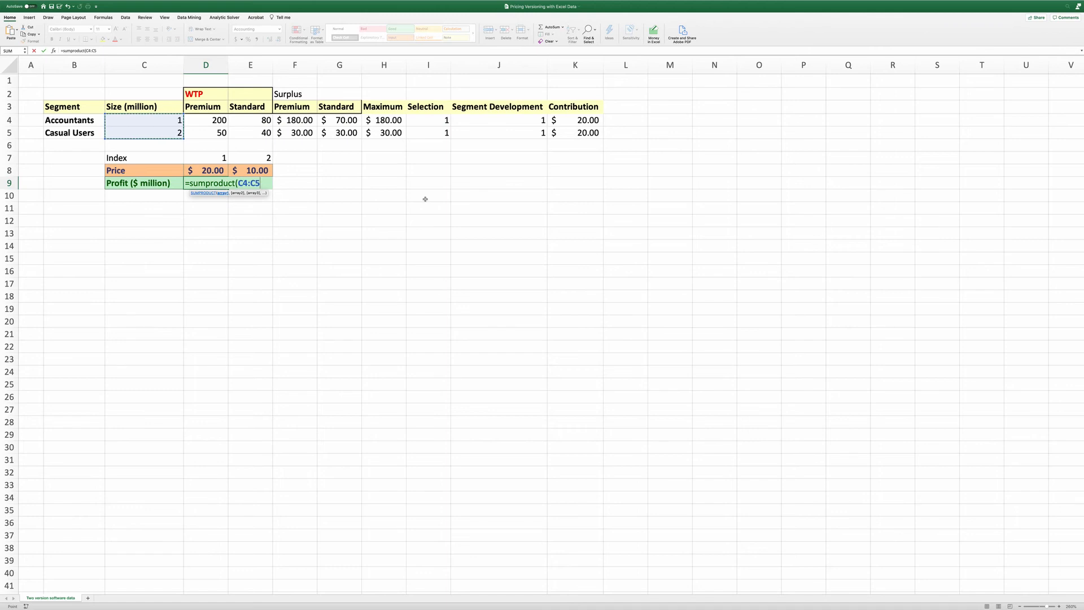
{"action": "type", "text": ","}
{"action": "left_click_drag", "start_coordinate": [491, 121], "coordinate": [492, 133]}
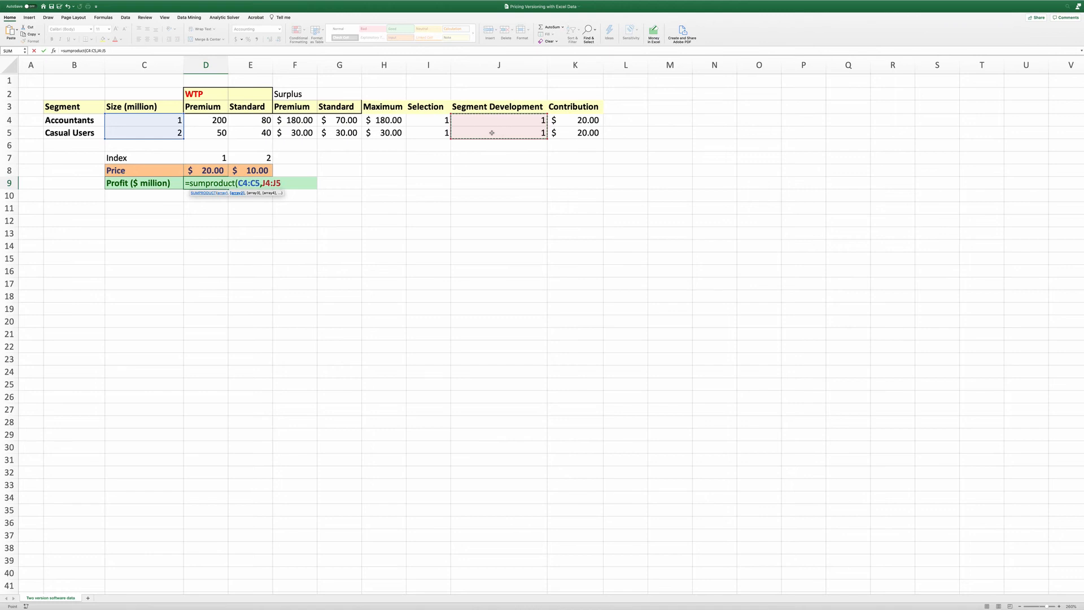
{"action": "type", "text": ","}
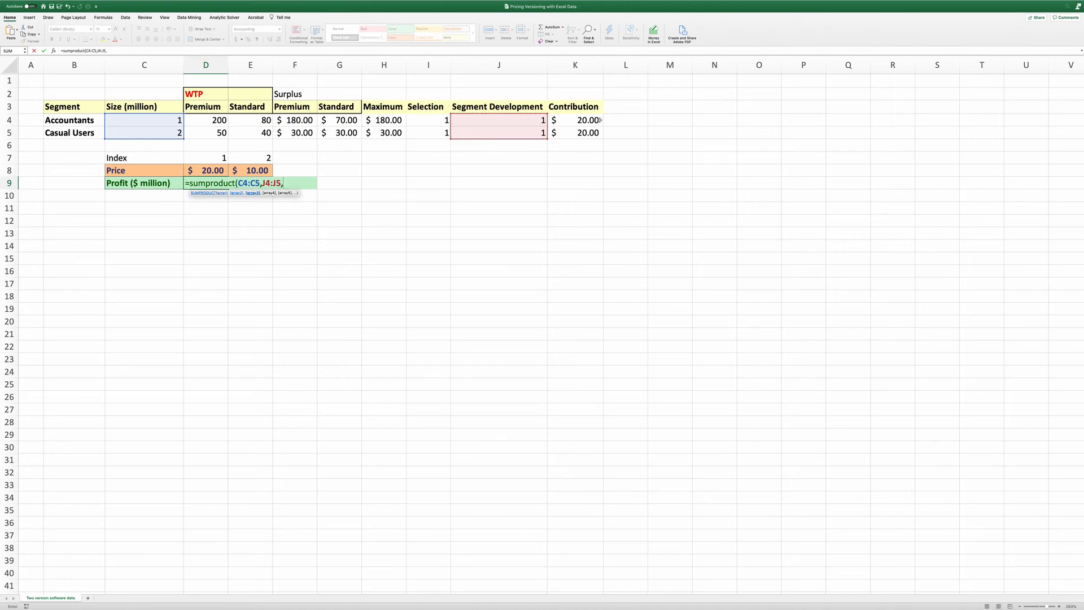
{"action": "left_click_drag", "start_coordinate": [600, 120], "coordinate": [594, 133]}
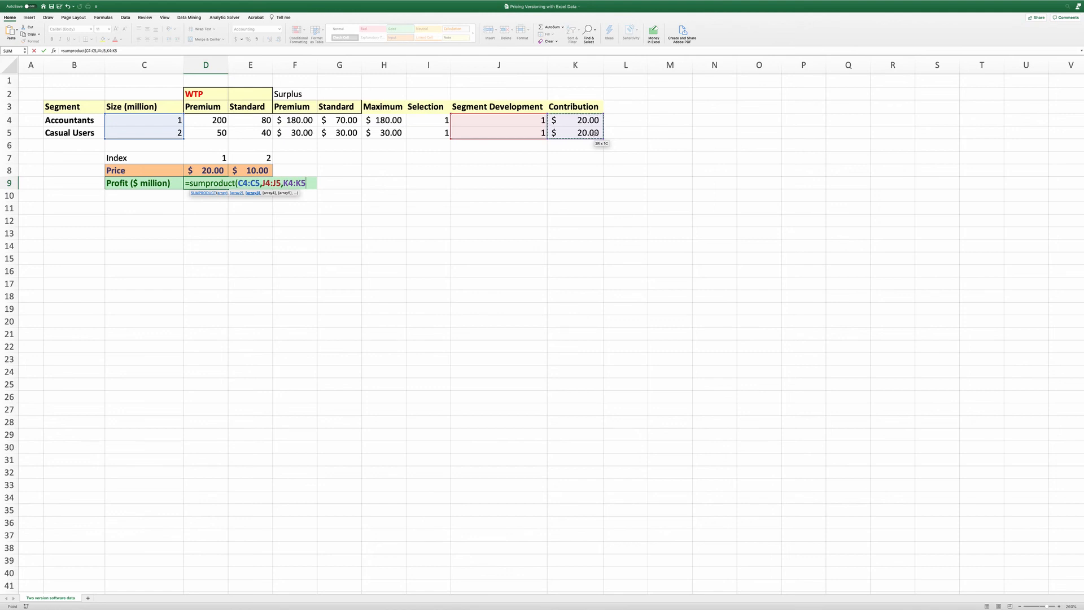
{"action": "type", "text": ")"}
{"action": "key", "text": "Return"}
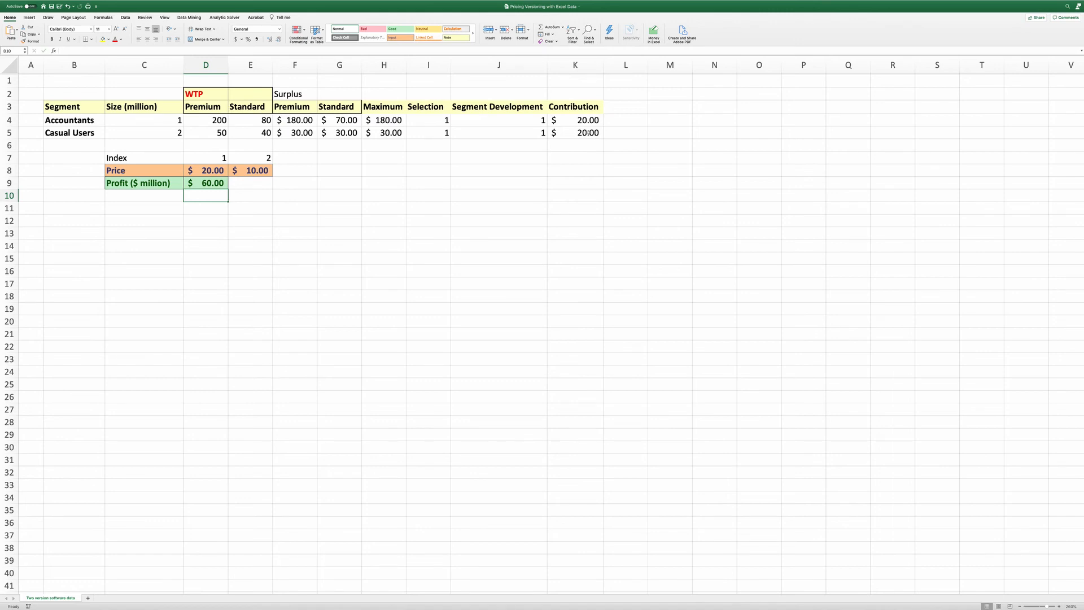
Open Solver, set the objective to maximize D9 by changing the price cells D8:E8
{"action": "left_click", "coordinate": [126, 18]}
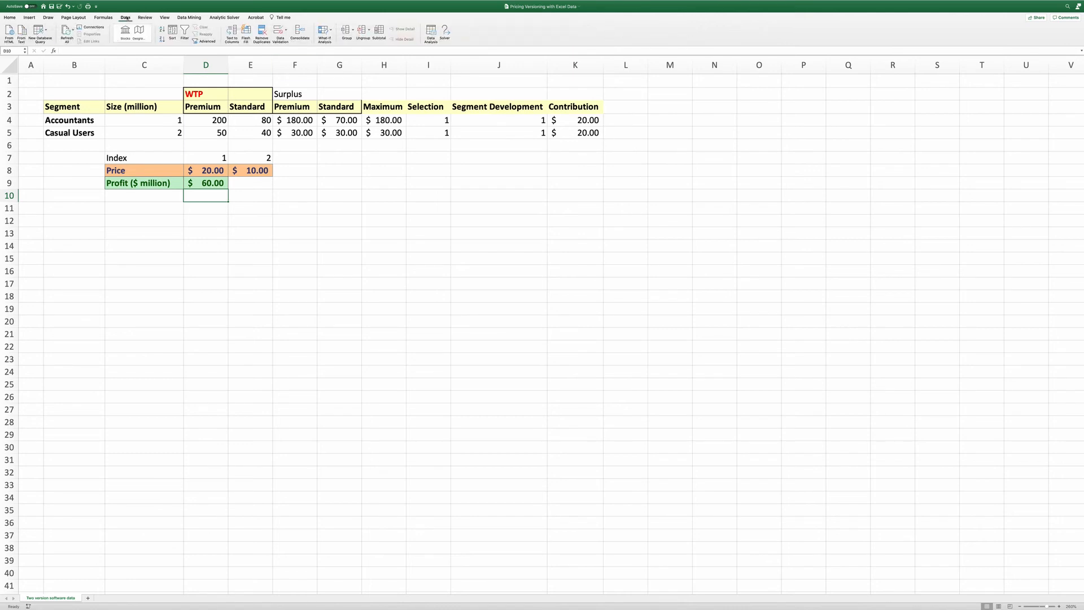
{"action": "left_click", "coordinate": [445, 33]}
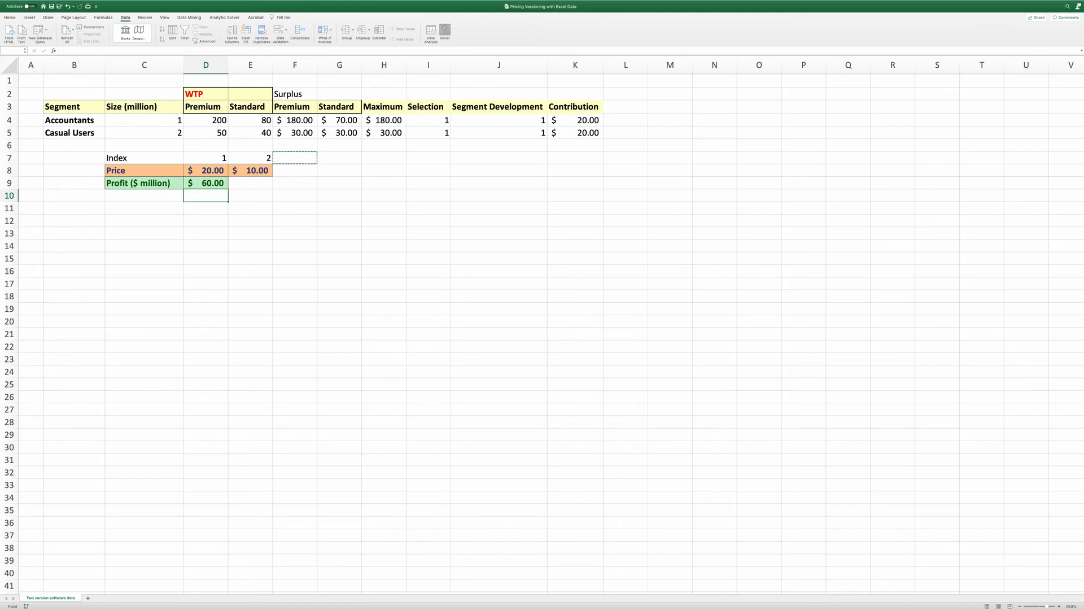
{"action": "left_click_drag", "start_coordinate": [214, 114], "coordinate": [423, 182]}
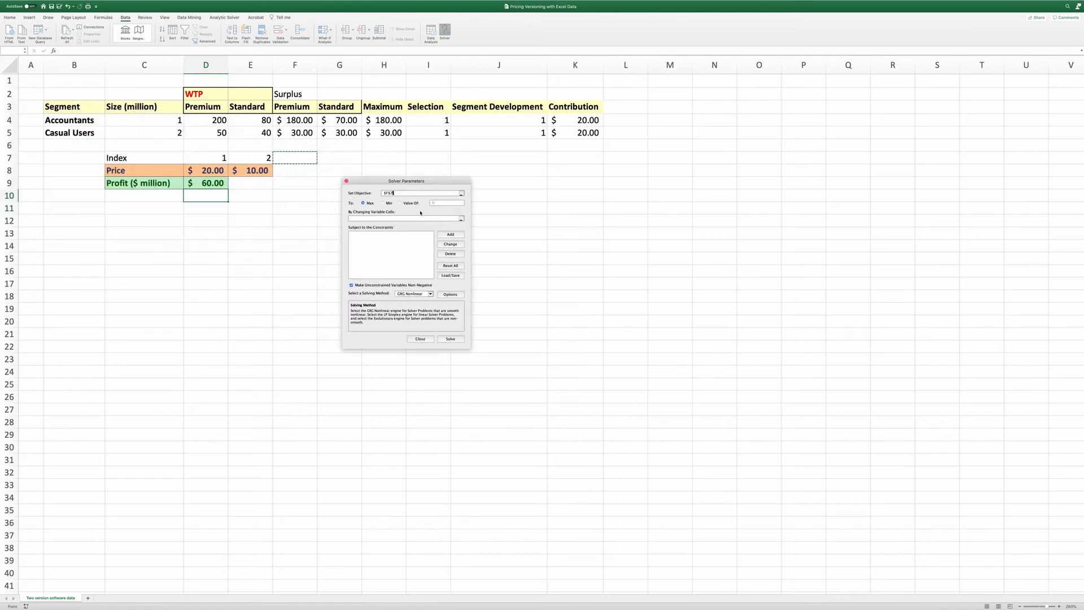
{"action": "left_click", "coordinate": [389, 193]}
{"action": "left_click", "coordinate": [202, 184]}
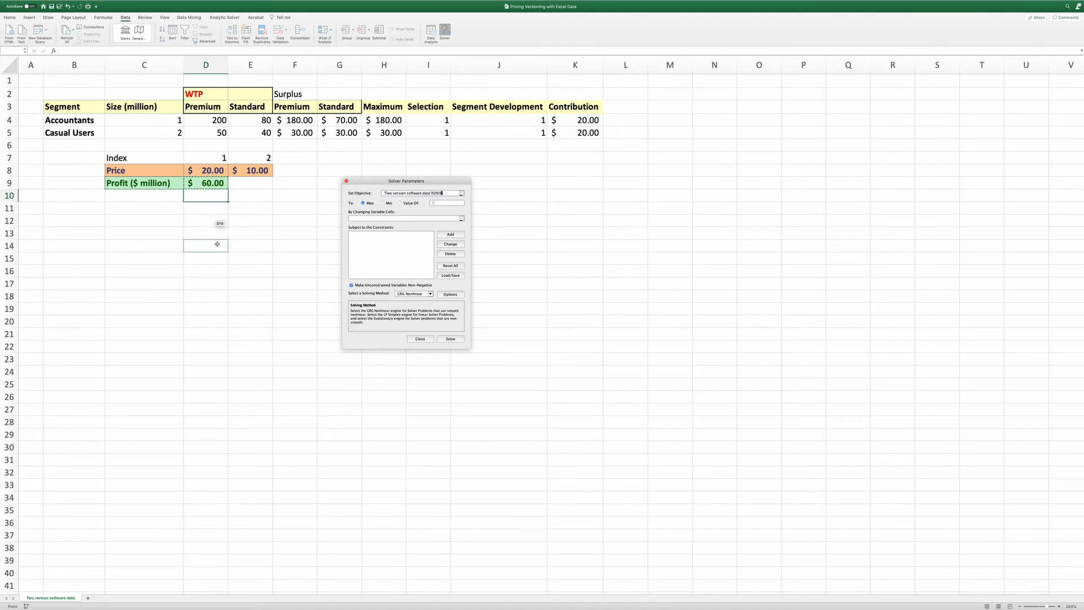
{"action": "left_click", "coordinate": [368, 218]}
{"action": "left_click_drag", "start_coordinate": [191, 170], "coordinate": [235, 171]}
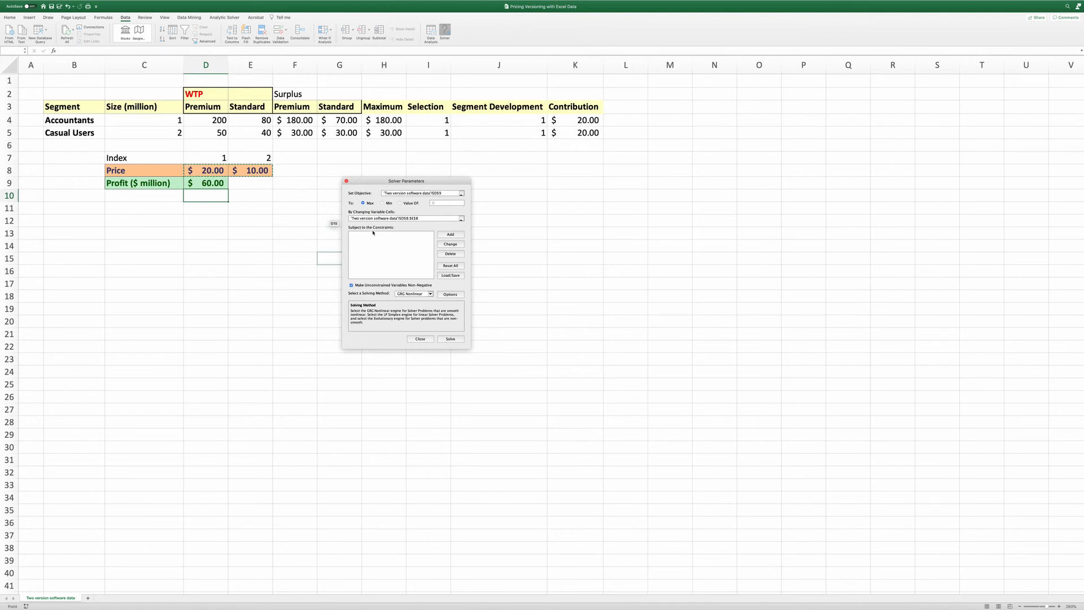
Add Solver constraints limiting D8 to at most 200 and E8 to at most 80
{"action": "left_click", "coordinate": [461, 236]}
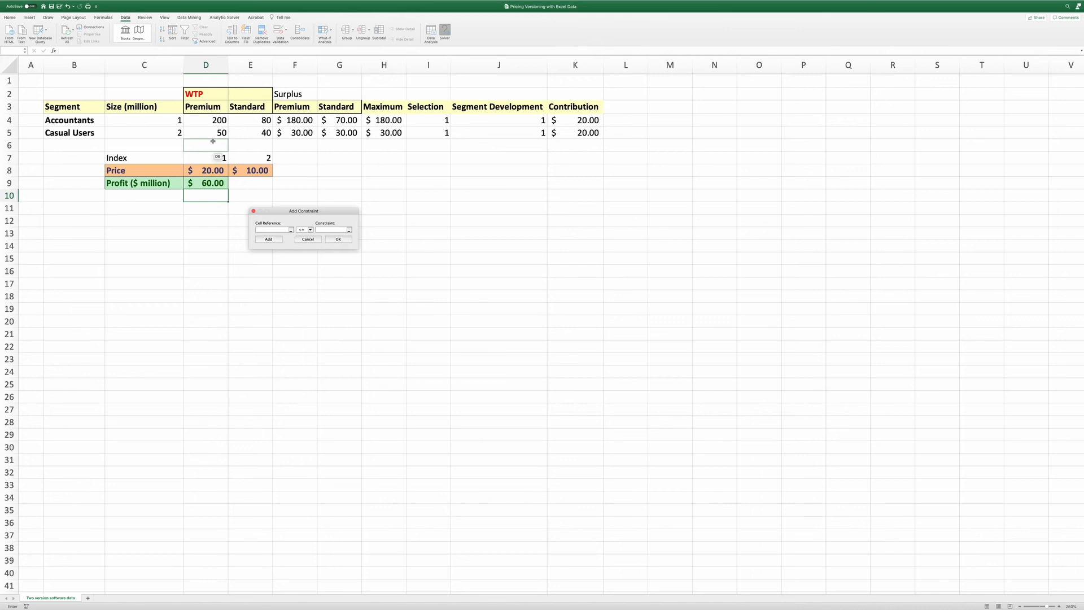
{"action": "left_click", "coordinate": [207, 171]}
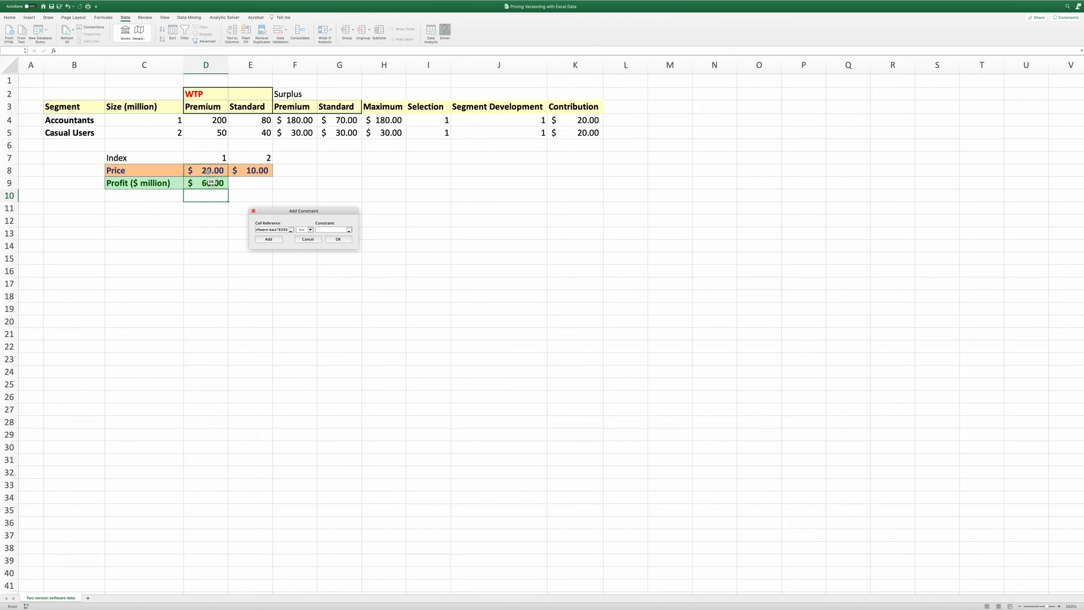
{"action": "left_click", "coordinate": [325, 229]}
{"action": "left_click", "coordinate": [256, 239]}
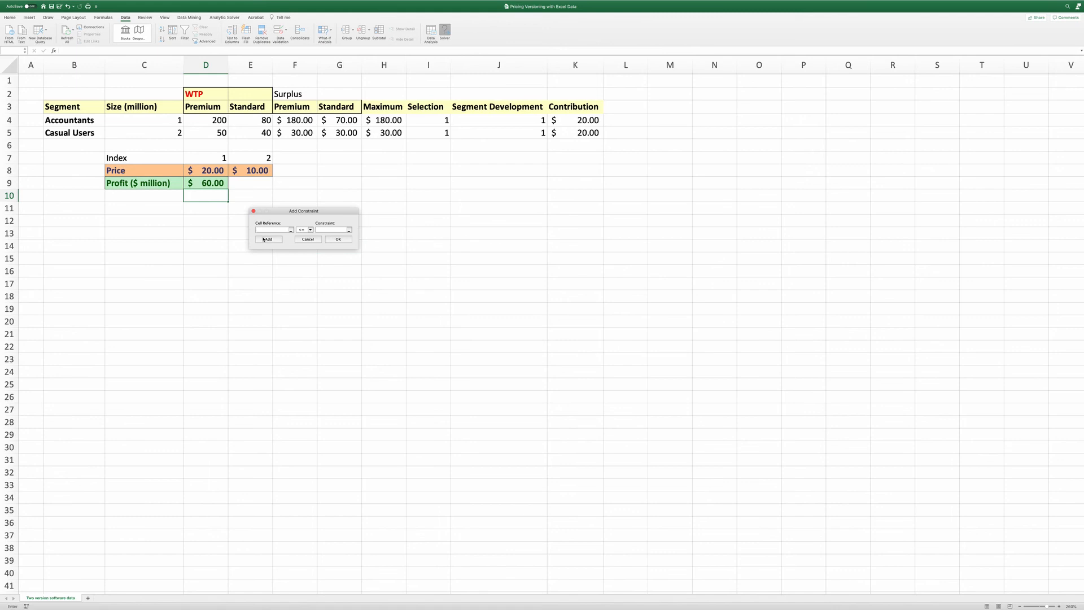
{"action": "left_click", "coordinate": [246, 169]}
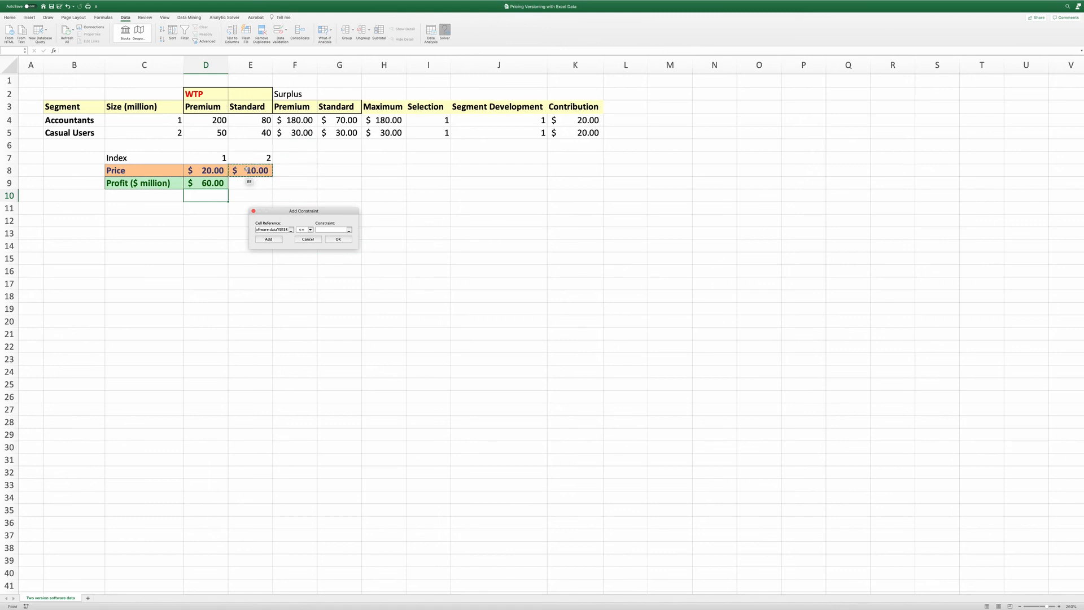
{"action": "left_click", "coordinate": [320, 229]}
{"action": "left_click", "coordinate": [349, 240]}
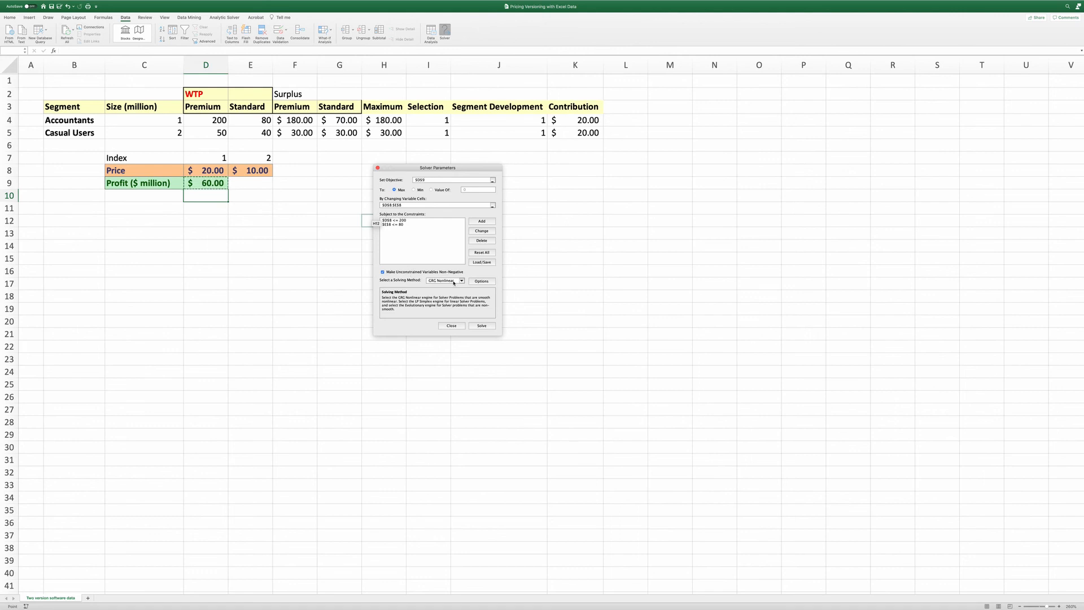
Select the Evolutionary solving method and review its options before confirming
{"action": "left_click", "coordinate": [450, 281]}
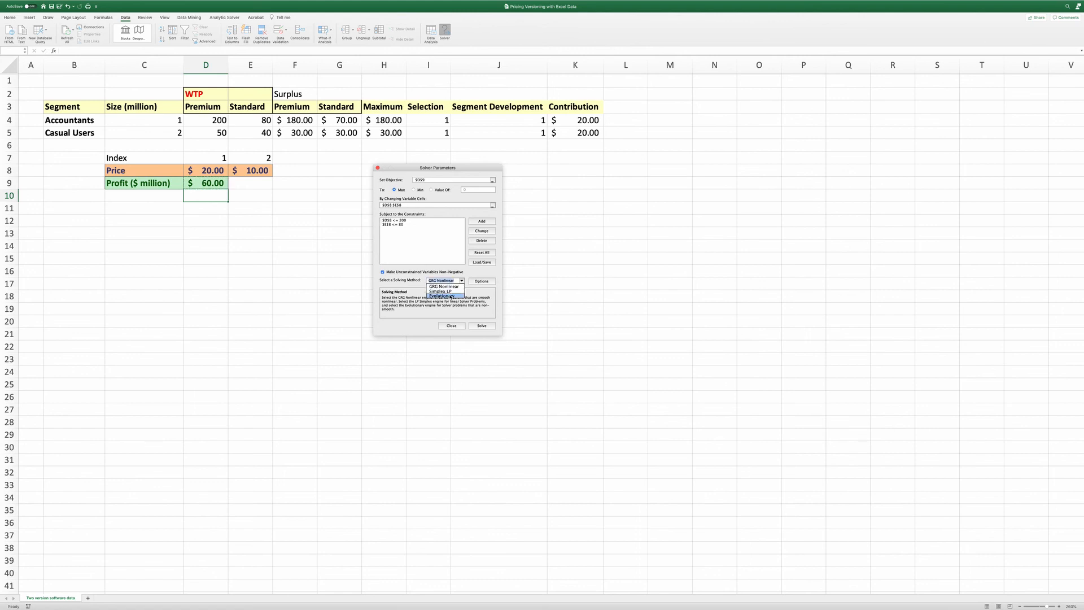
{"action": "left_click", "coordinate": [451, 296]}
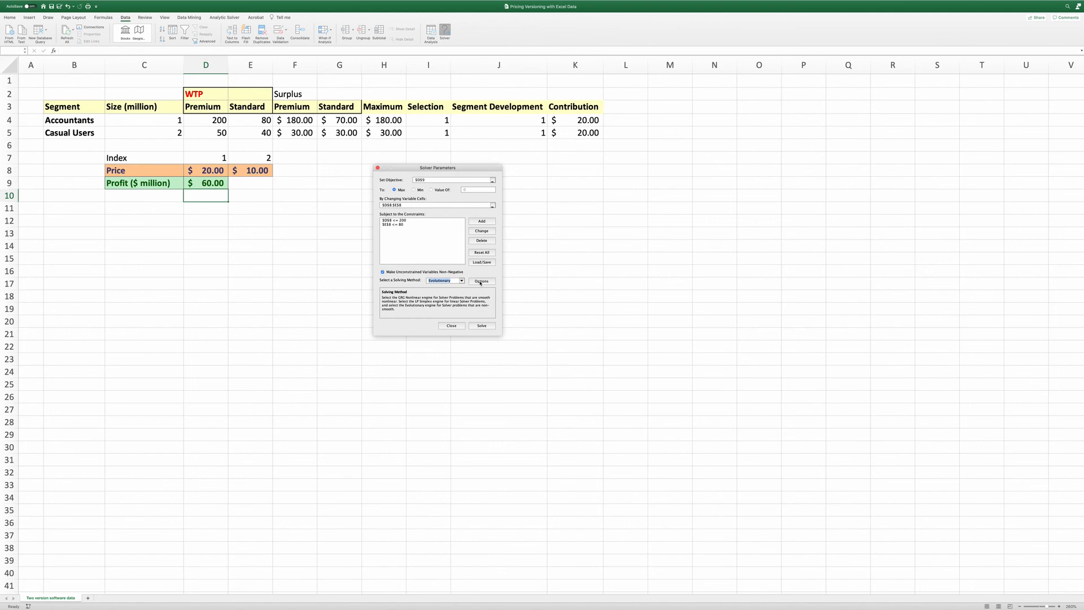
{"action": "left_click", "coordinate": [481, 282]}
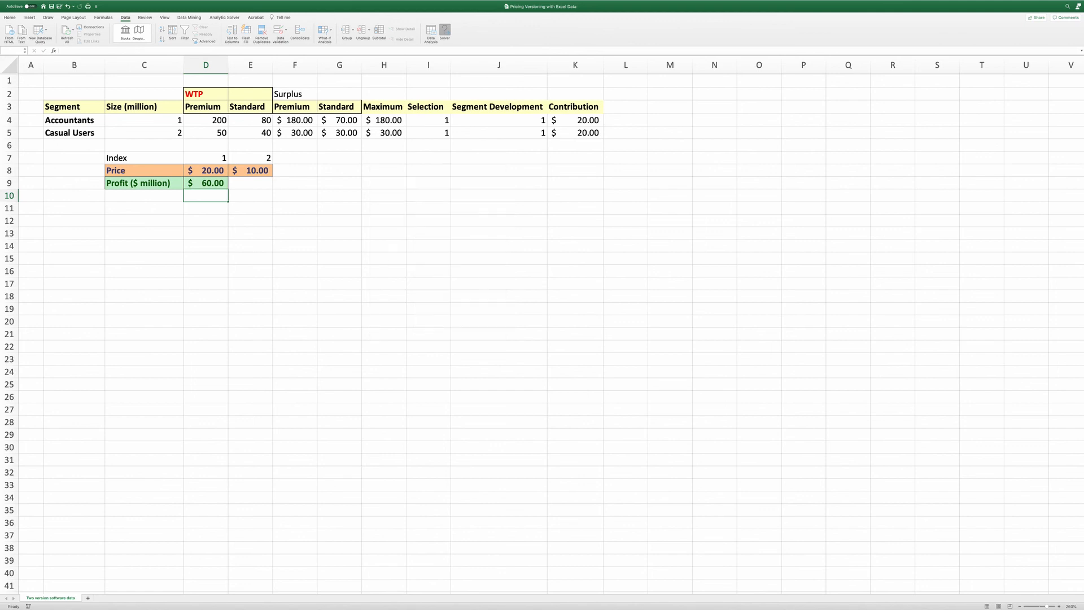
{"action": "left_click_drag", "start_coordinate": [374, 159], "coordinate": [451, 170]}
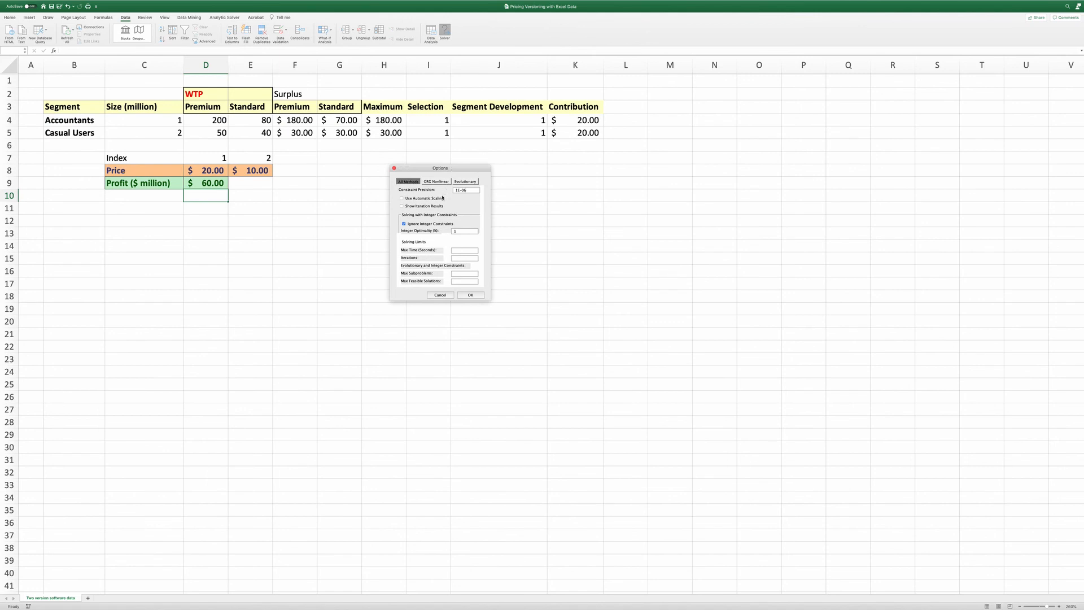
{"action": "left_click", "coordinate": [464, 181]}
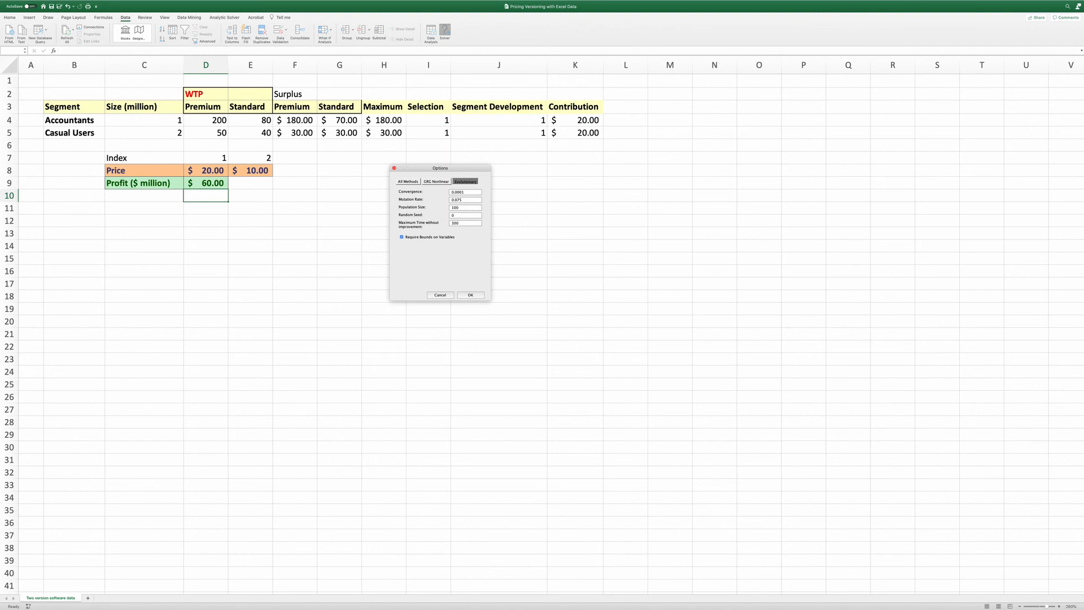
{"action": "left_click", "coordinate": [471, 296]}
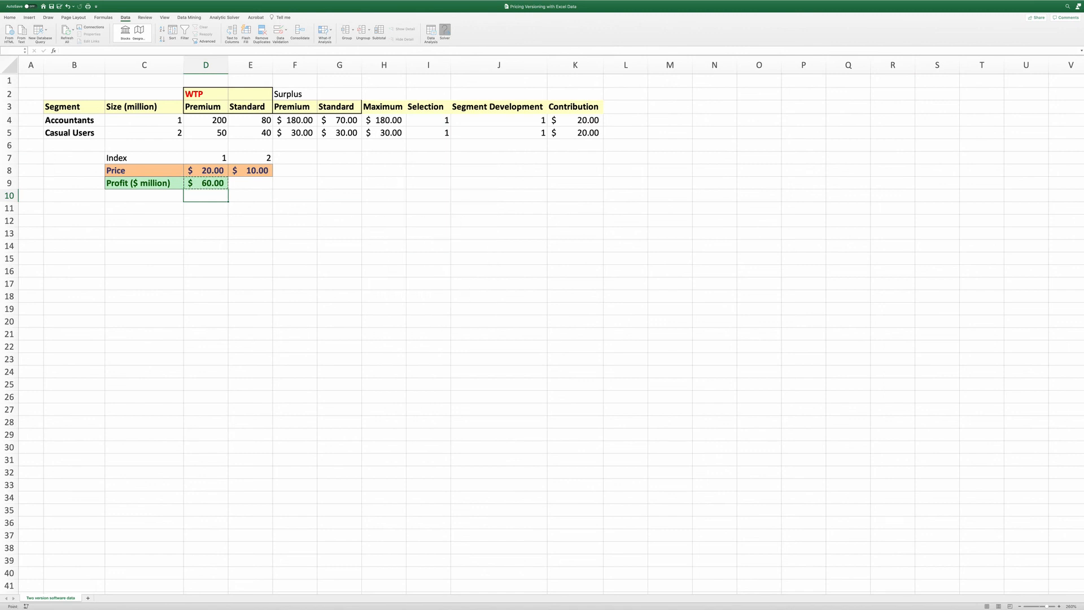
Run Solver and keep the solver solution
{"action": "left_click_drag", "start_coordinate": [107, 126], "coordinate": [377, 214]}
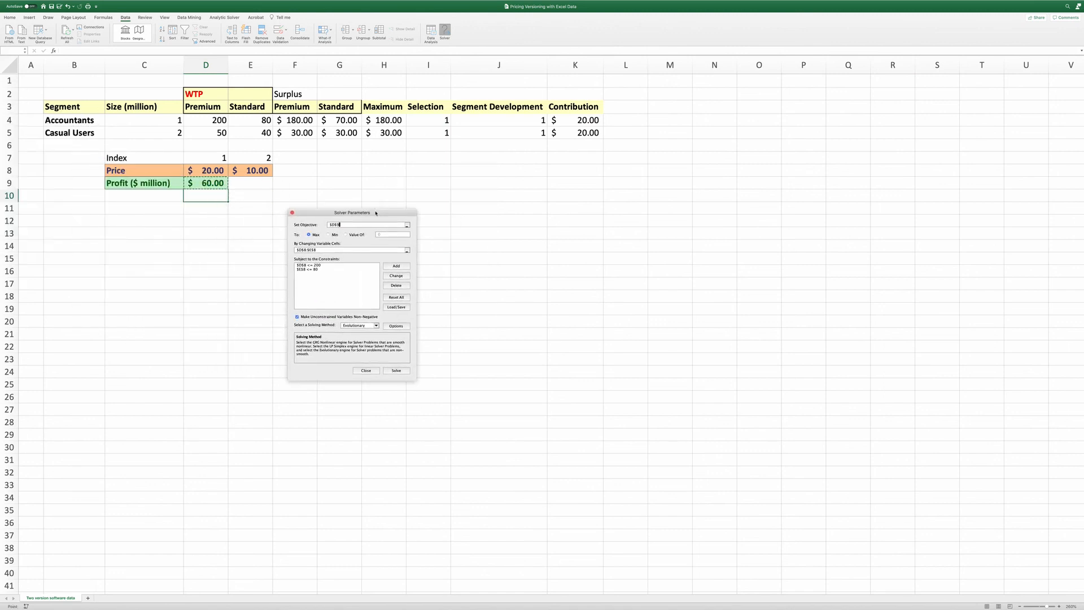
{"action": "left_click", "coordinate": [397, 371]}
{"action": "left_click", "coordinate": [397, 372]}
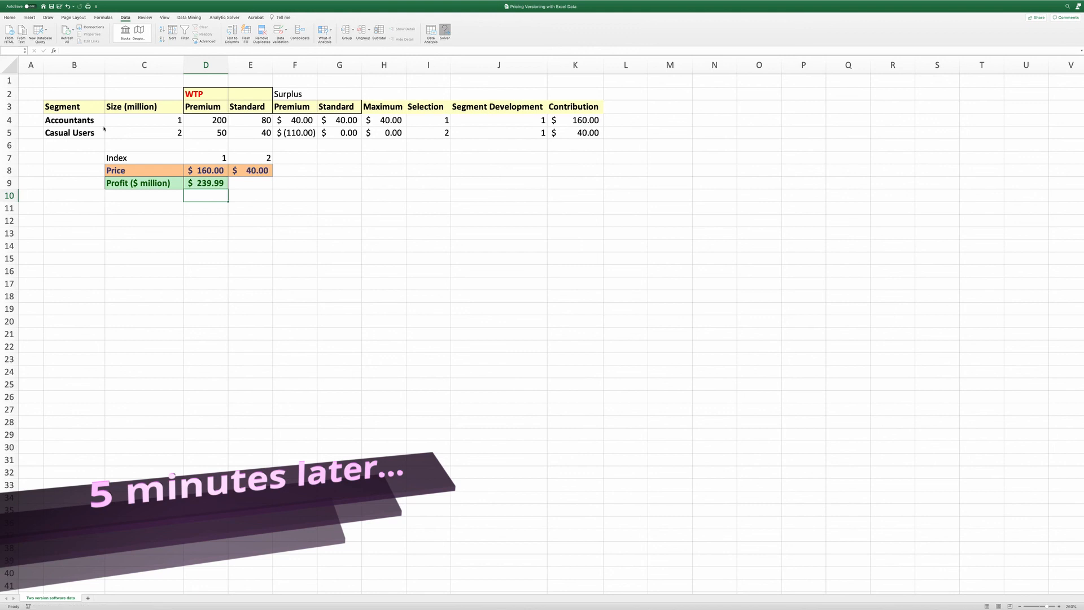
{"action": "left_click", "coordinate": [349, 282]}
{"action": "left_click_drag", "start_coordinate": [55, 148], "coordinate": [346, 220]}
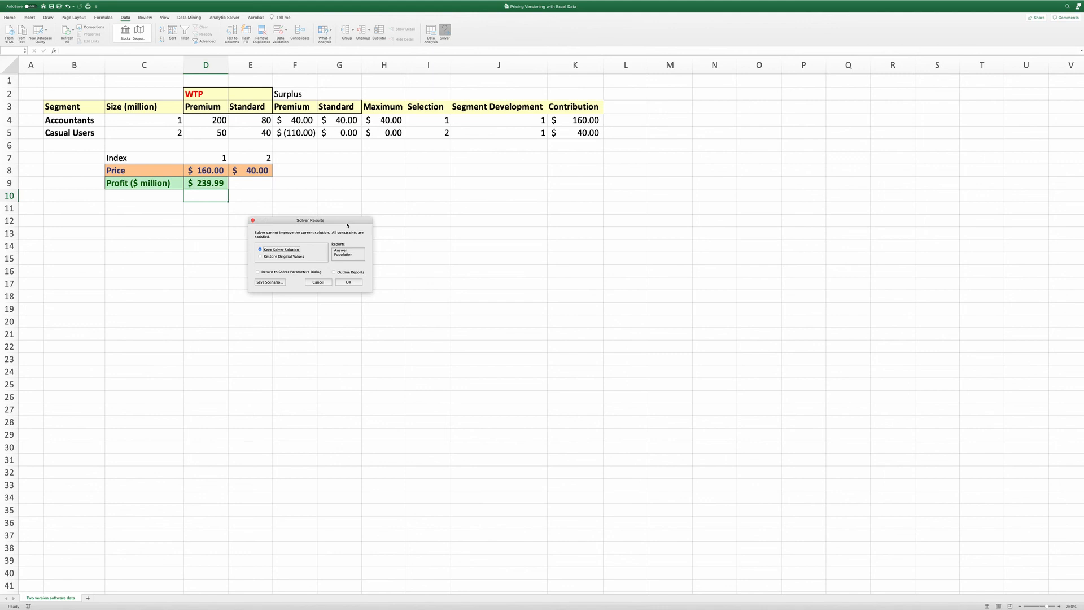
{"action": "left_click", "coordinate": [355, 284]}
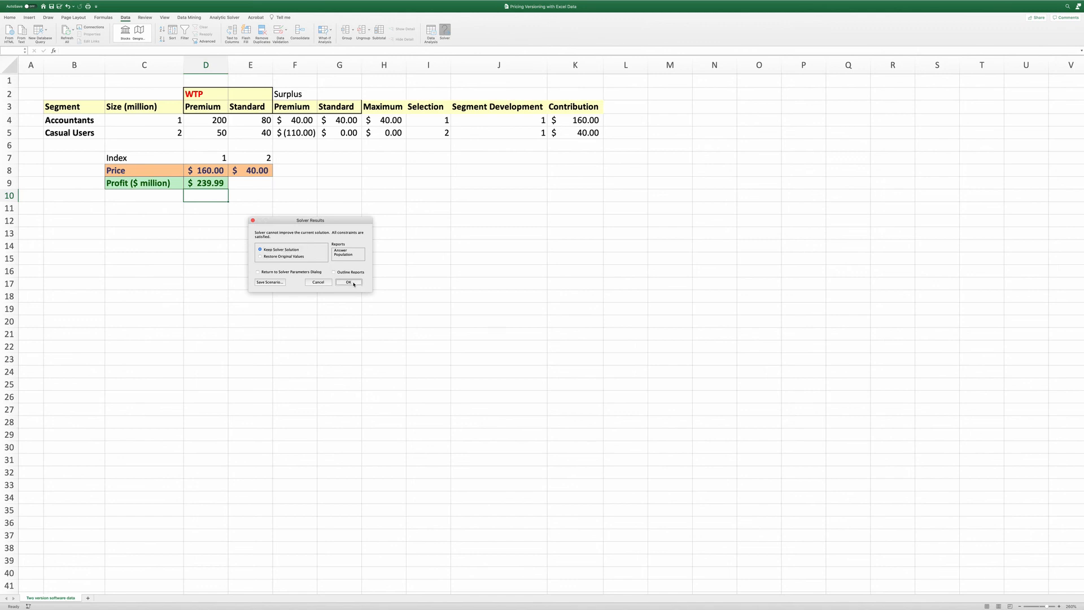